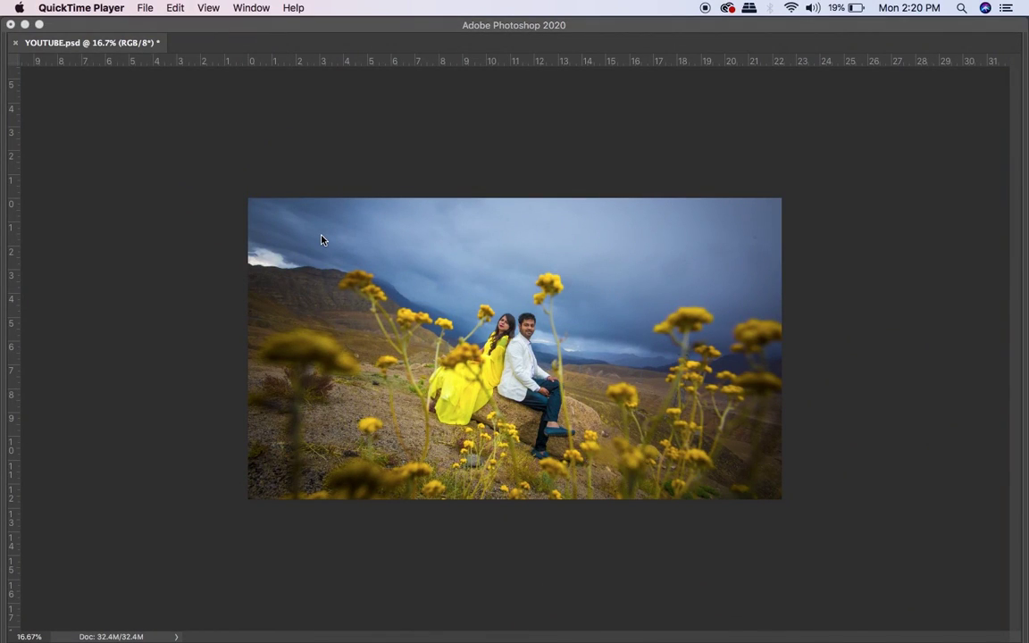
Bring Photoshop forward and minimize the YOUTUBE.psd window to reveal the desktop
{"action": "key", "text": "super+Tab"}
{"action": "key", "text": "super+Tab"}
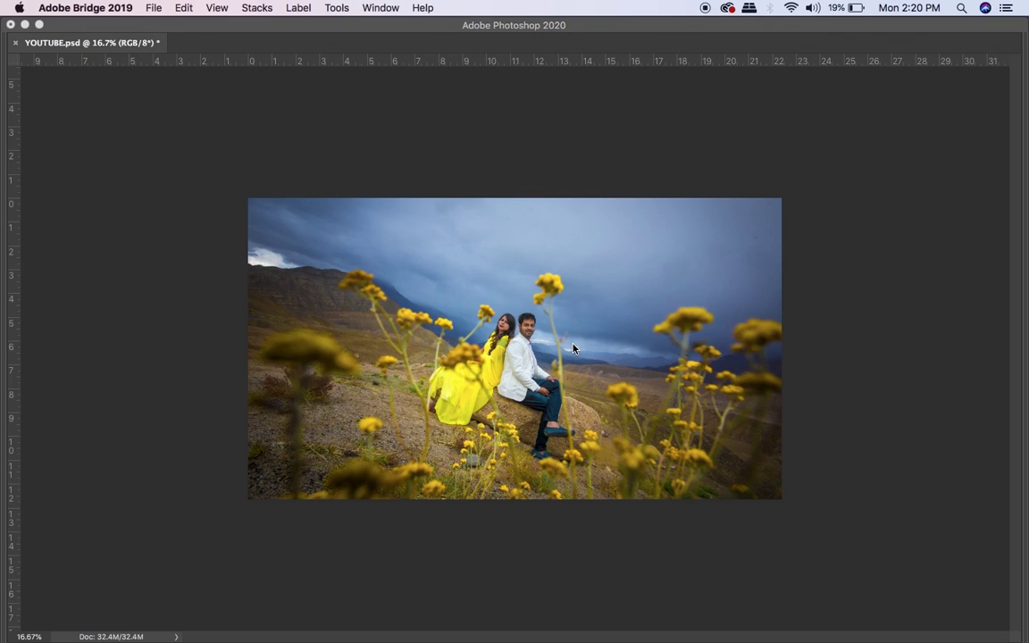
{"action": "left_click", "coordinate": [351, 122]}
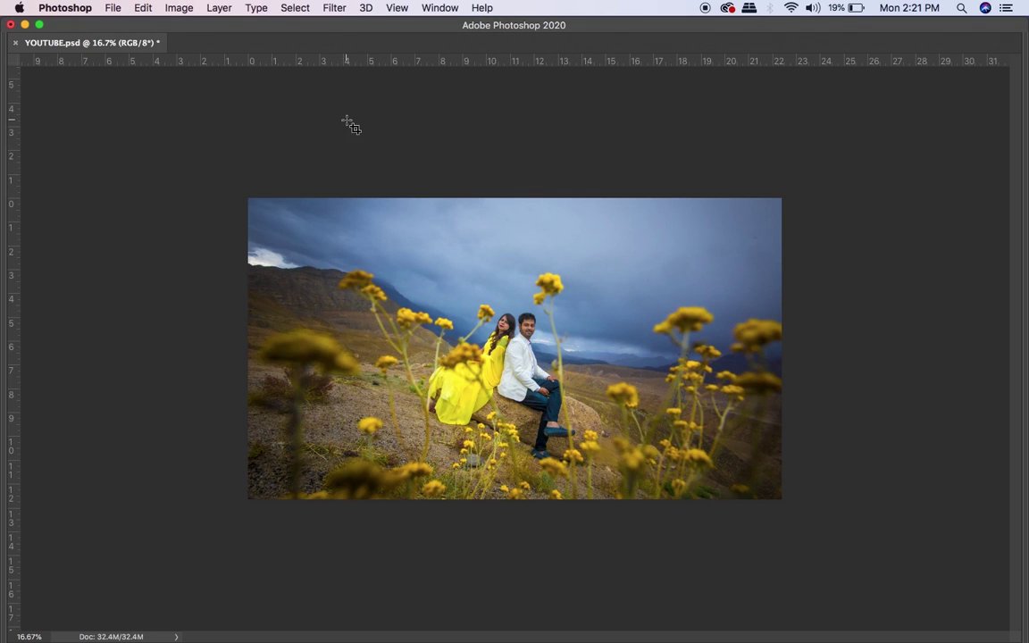
{"action": "left_click", "coordinate": [26, 25]}
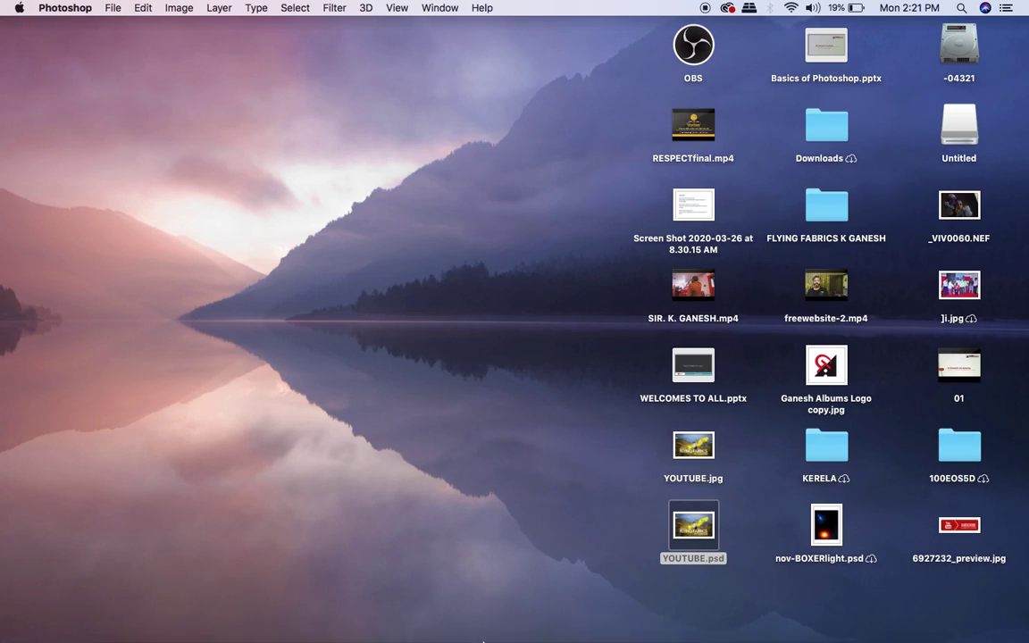
Browse the flying-fabrics folder's red fabric thumbnails in Bridge, then return to Photoshop
{"action": "left_click", "coordinate": [863, 625]}
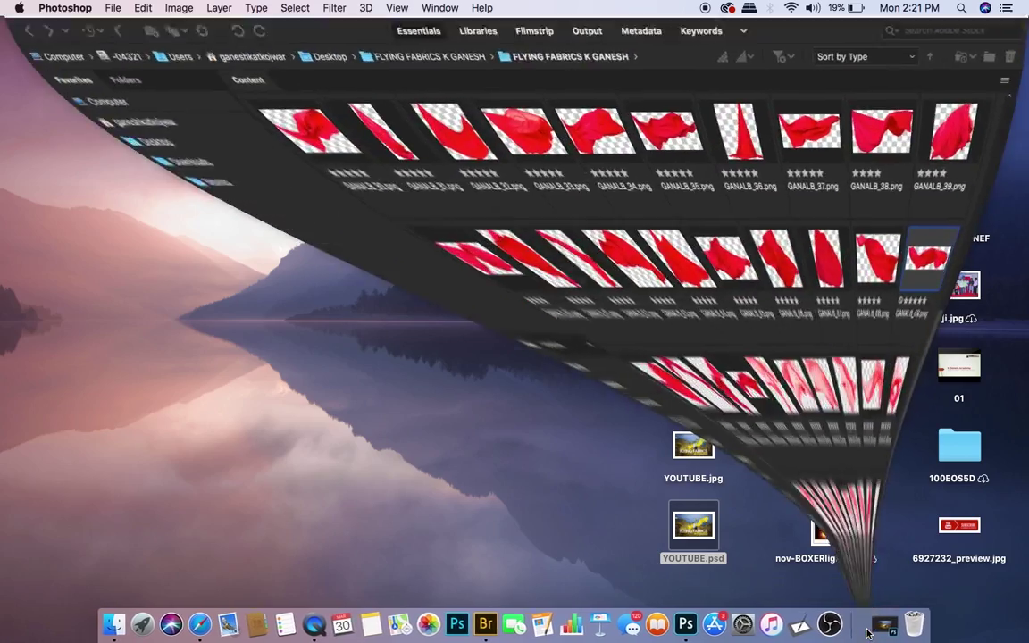
{"action": "mouse_move", "coordinate": [1022, 431]}
{"action": "left_mouse_down"}
{"action": "mouse_move", "coordinate": [1022, 308]}
{"action": "mouse_move", "coordinate": [1022, 434]}
{"action": "left_mouse_up"}
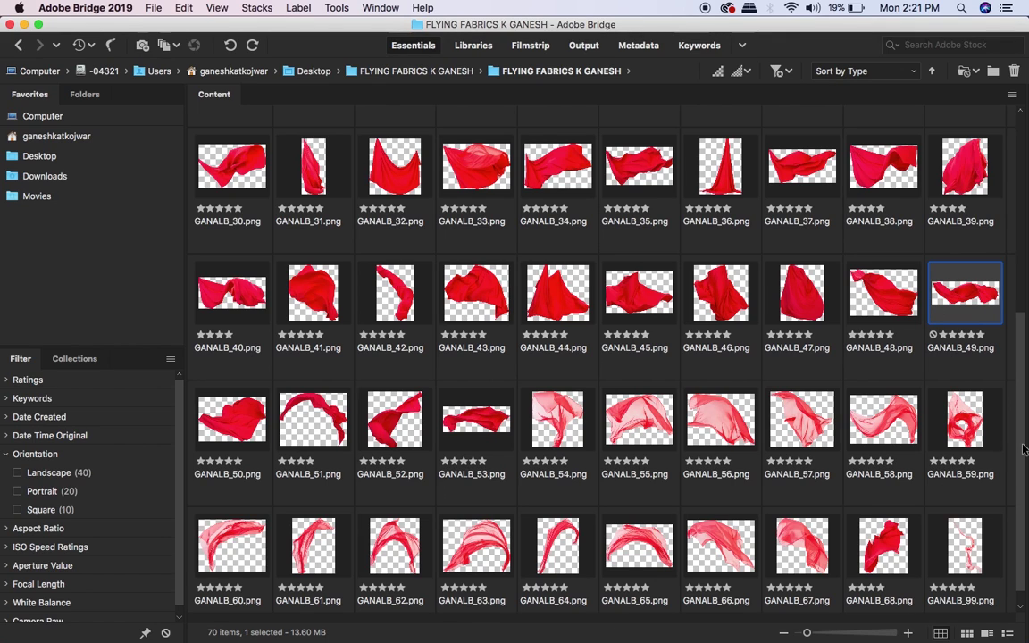
{"action": "scroll", "coordinate": [1023, 442], "scroll_direction": "up", "scroll_amount": 1}
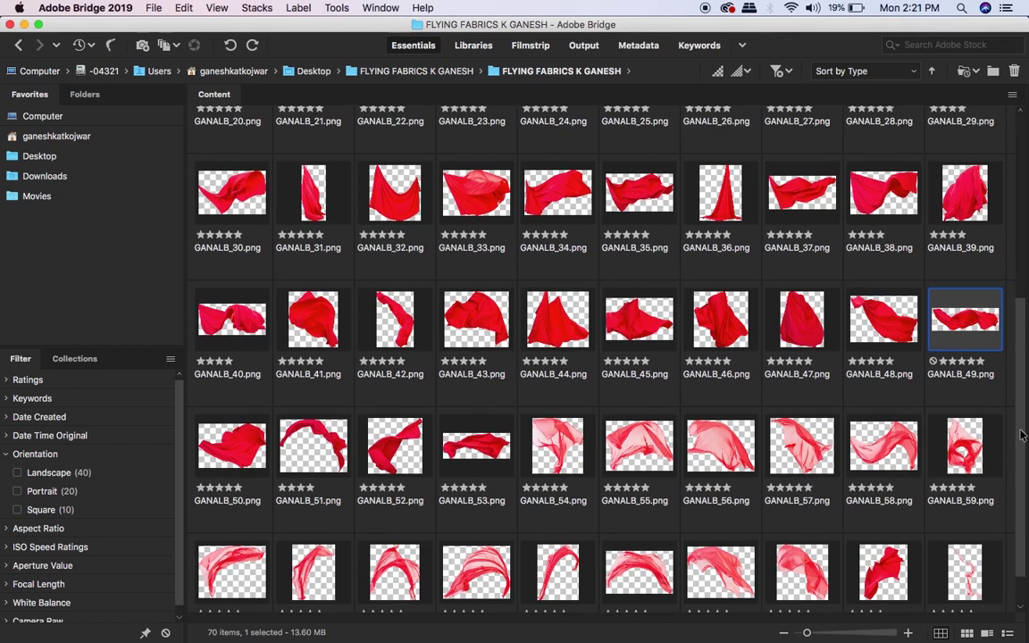
{"action": "left_click_drag", "start_coordinate": [1022, 436], "coordinate": [1025, 501]}
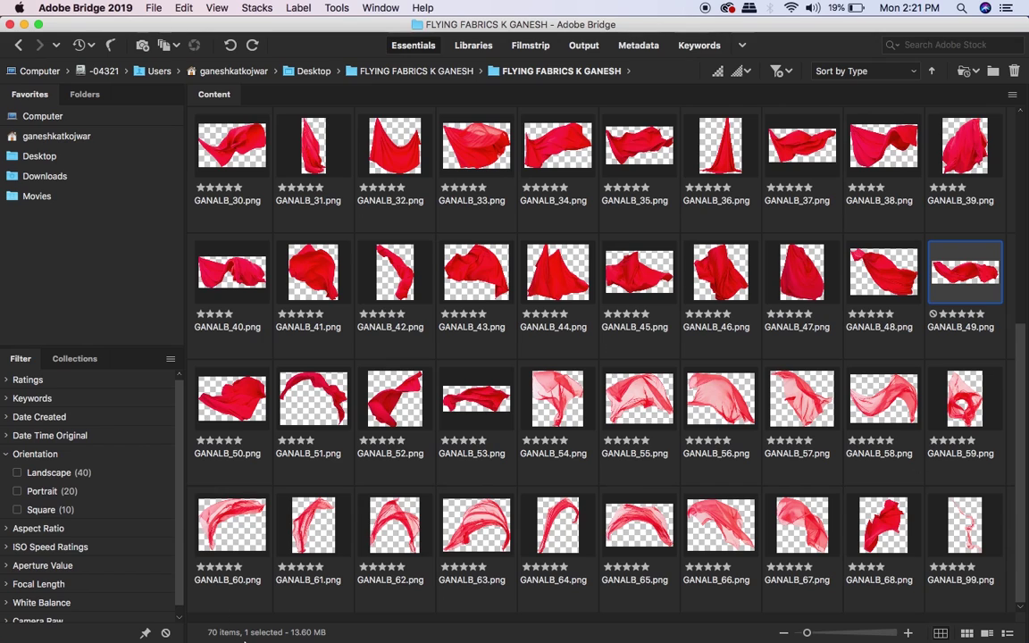
{"action": "mouse_move", "coordinate": [464, 625]}
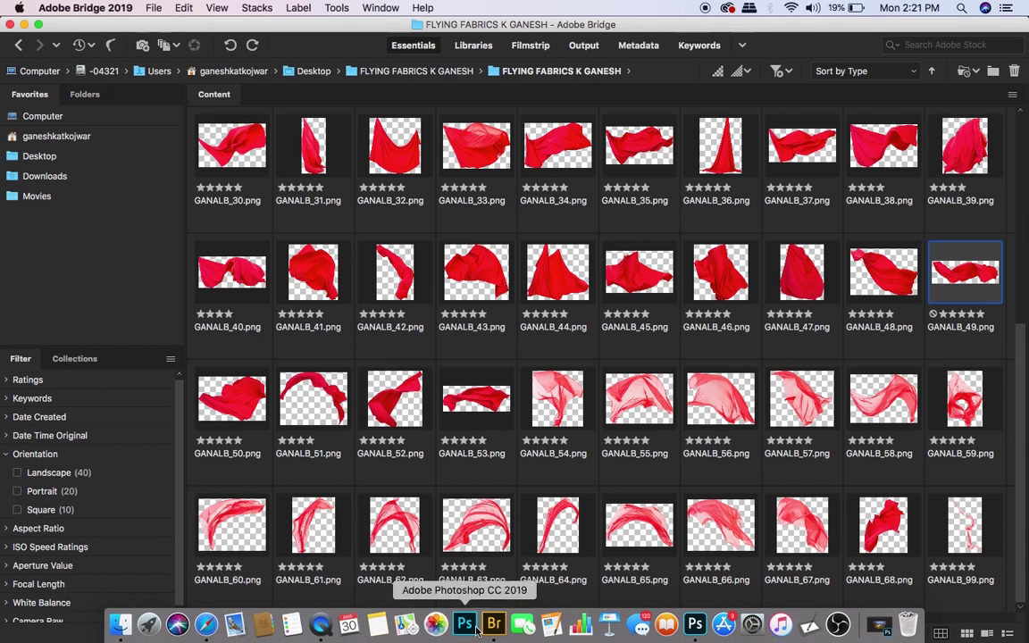
{"action": "left_click", "coordinate": [695, 623]}
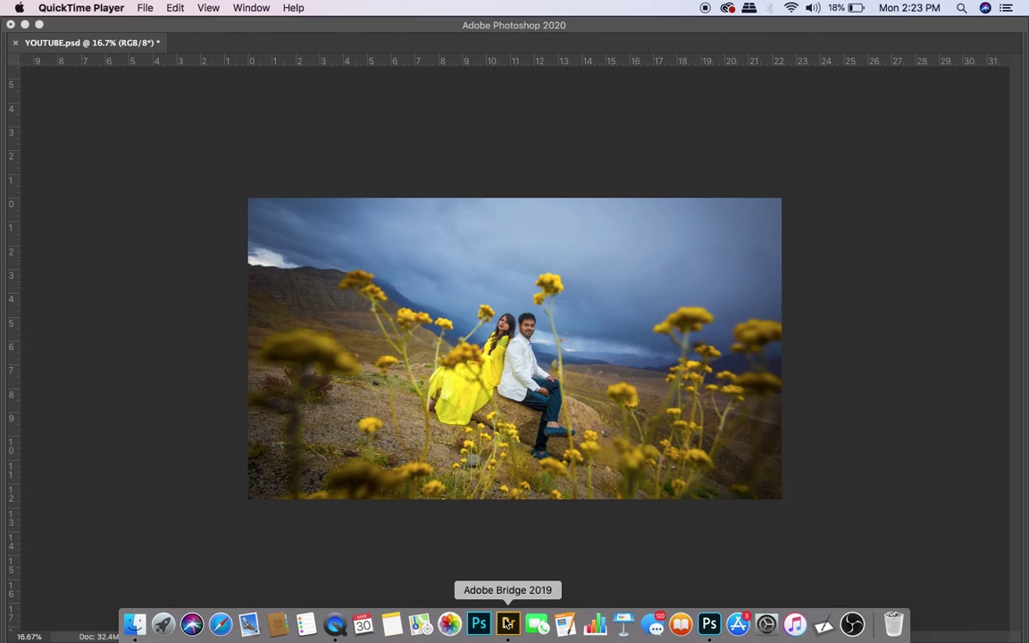
In Bridge, preview the fabrics GANALB_52 and the wide GANALB_49
{"action": "left_click", "coordinate": [507, 624]}
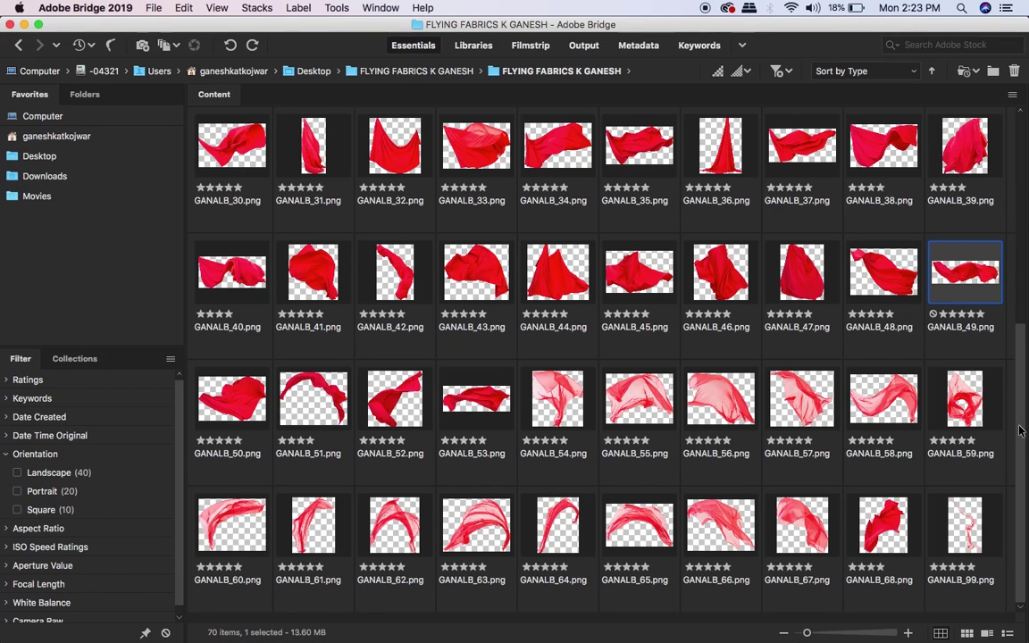
{"action": "scroll", "coordinate": [1022, 332], "scroll_direction": "up", "scroll_amount": 5}
{"action": "left_click_drag", "start_coordinate": [1022, 333], "coordinate": [1026, 350]}
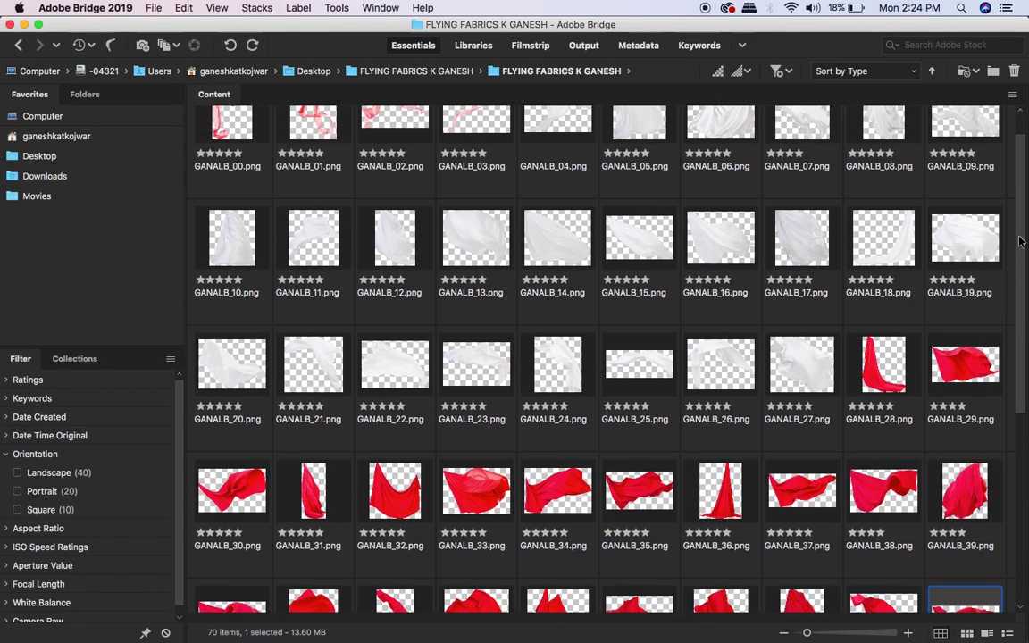
{"action": "scroll", "coordinate": [1025, 350], "scroll_direction": "down", "scroll_amount": 3}
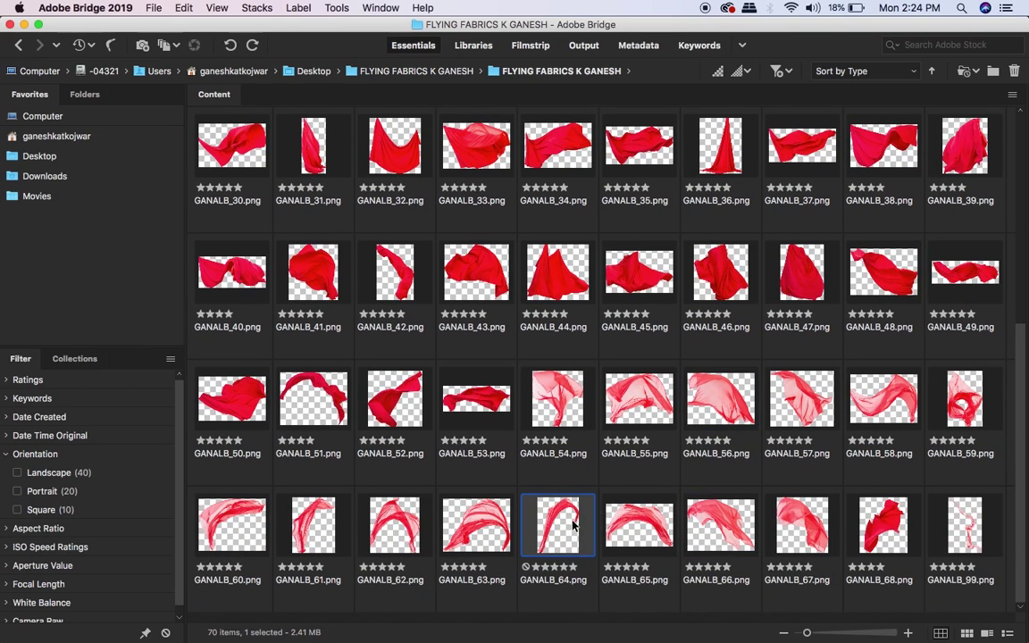
{"action": "left_click", "coordinate": [389, 393]}
{"action": "left_click_drag", "start_coordinate": [1026, 507], "coordinate": [1023, 389]}
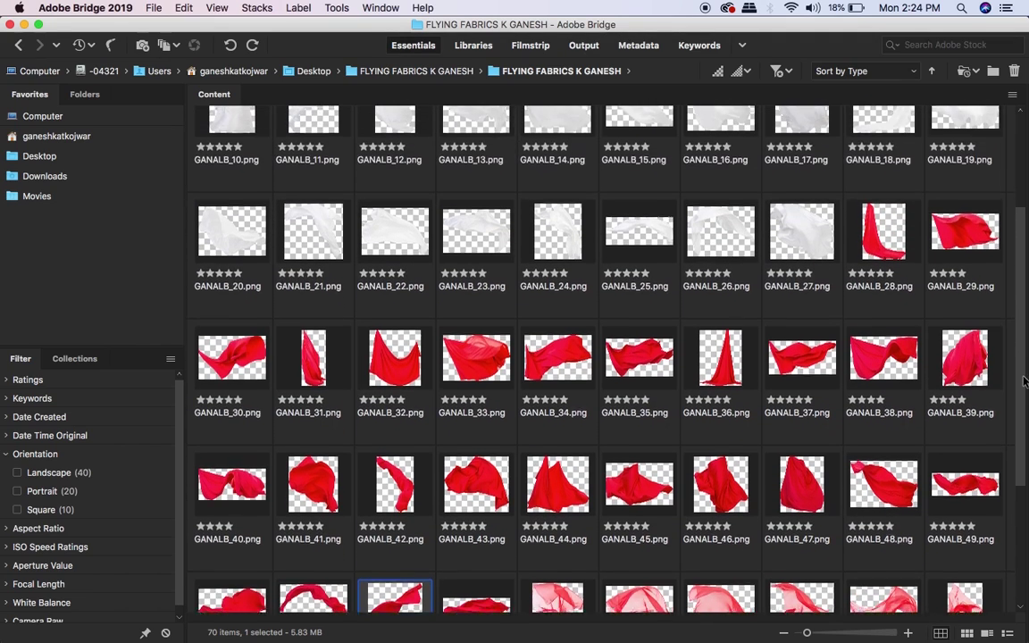
{"action": "scroll", "coordinate": [1024, 389], "scroll_direction": "down", "scroll_amount": 1}
{"action": "scroll", "coordinate": [1023, 389], "scroll_direction": "down", "scroll_amount": 1}
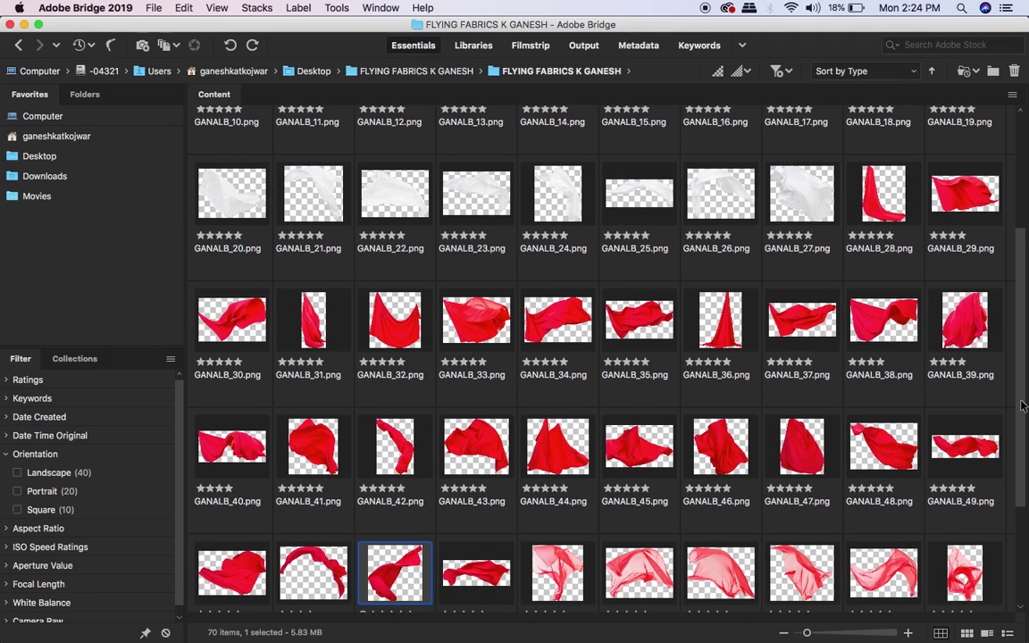
{"action": "left_click", "coordinate": [957, 456]}
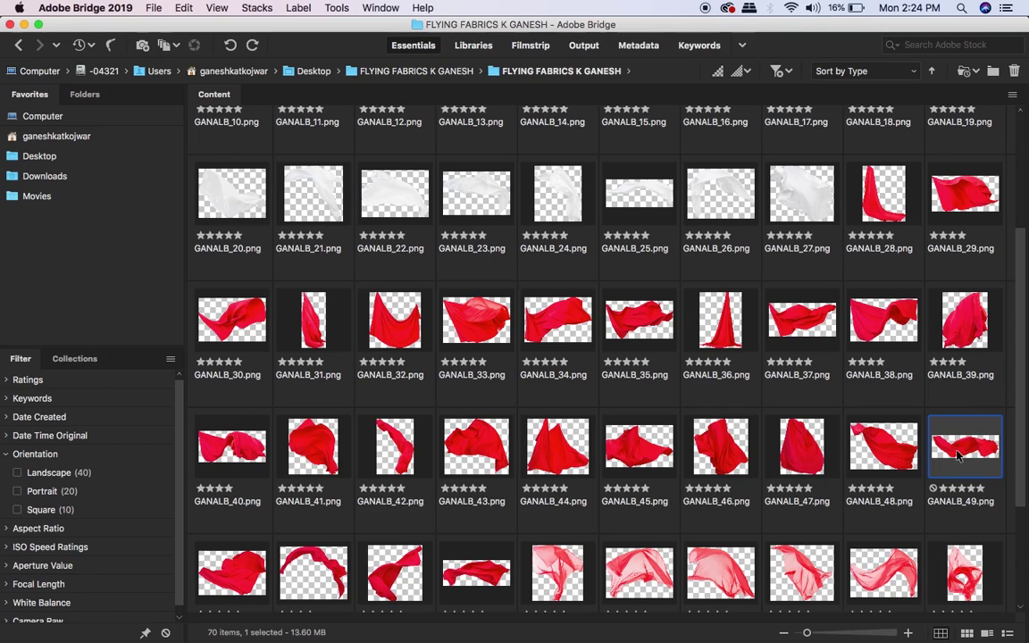
Compare fabrics GANALB_44, GANALB_36, GANALB_50 and GANALB_51
{"action": "mouse_move", "coordinate": [1021, 433]}
{"action": "left_mouse_down"}
{"action": "mouse_move", "coordinate": [1021, 473]}
{"action": "mouse_move", "coordinate": [1020, 460]}
{"action": "left_mouse_up"}
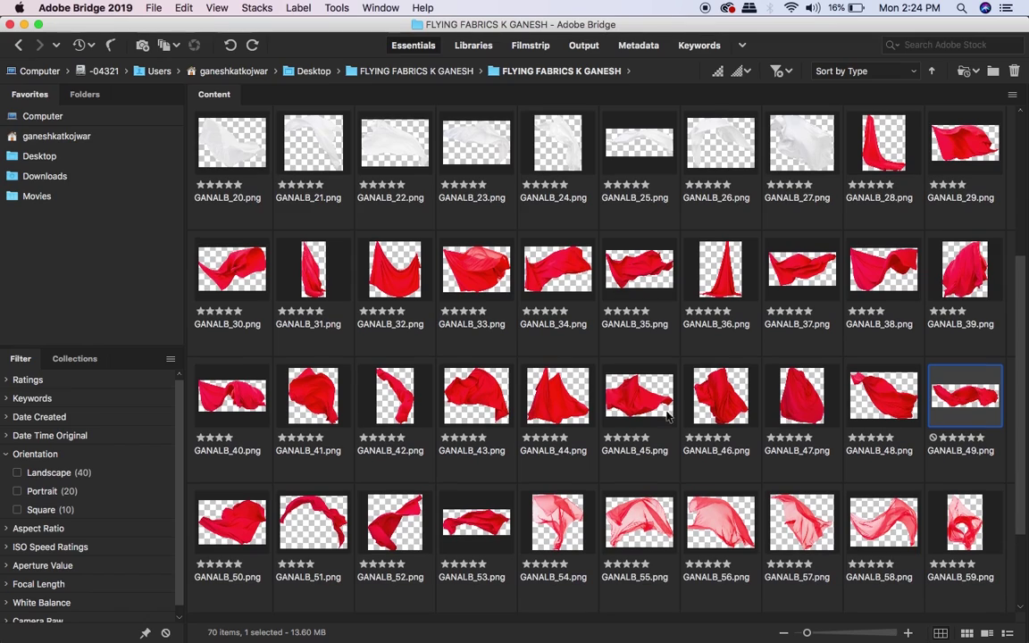
{"action": "left_click", "coordinate": [565, 412]}
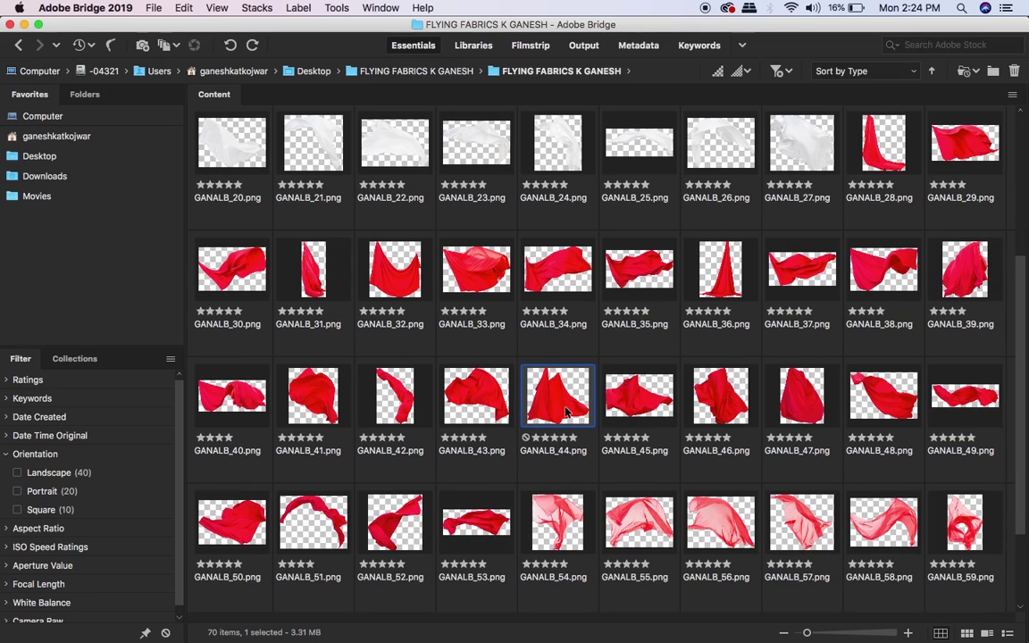
{"action": "left_click", "coordinate": [716, 293]}
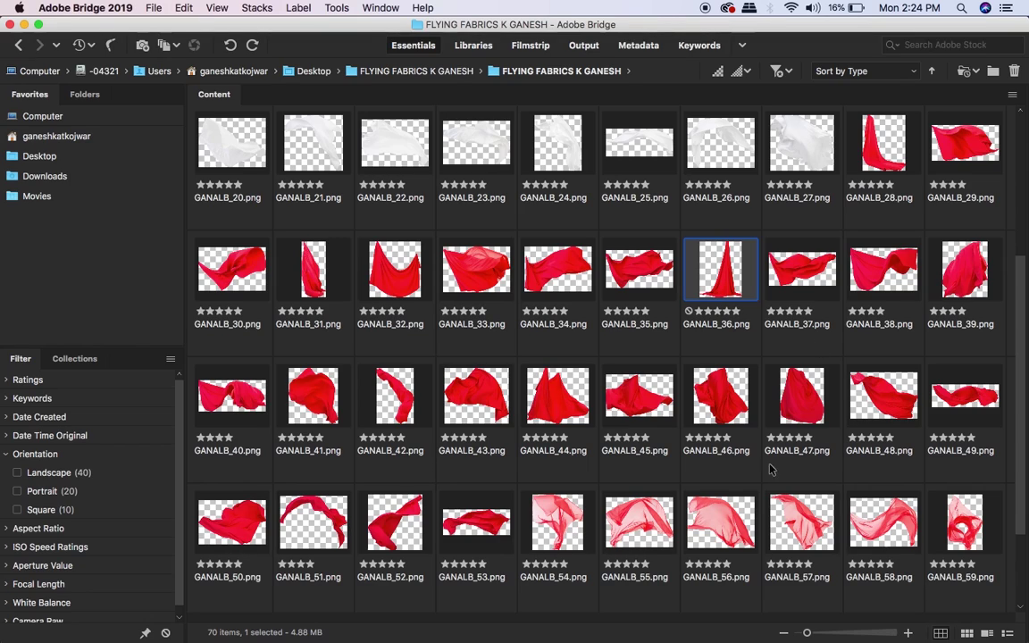
{"action": "left_click", "coordinate": [226, 536]}
{"action": "left_click", "coordinate": [343, 527]}
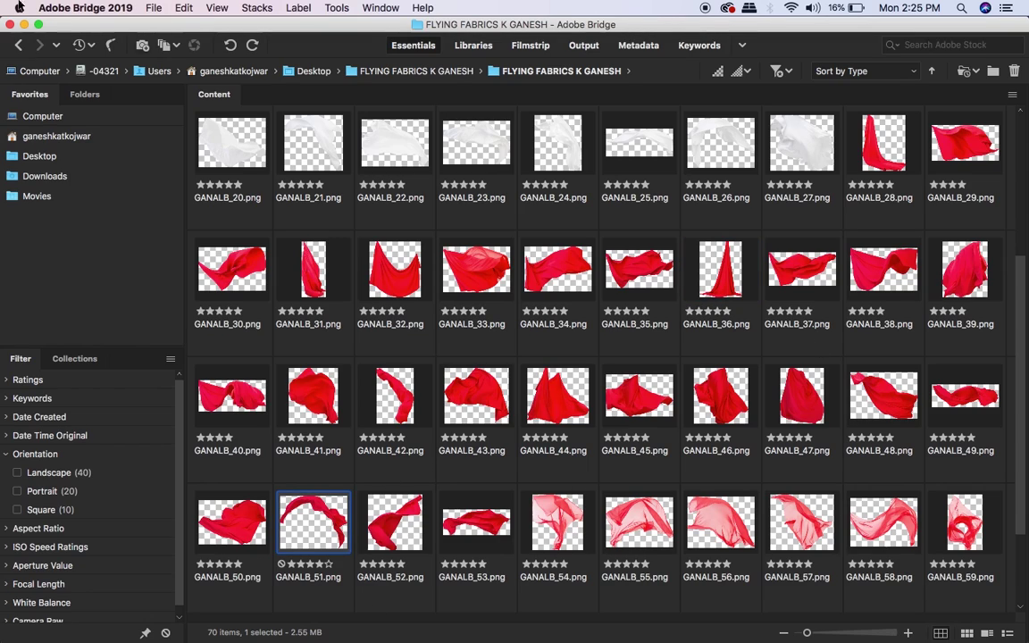
{"action": "key", "text": "super+Tab"}
{"action": "key", "text": "super+Tab"}
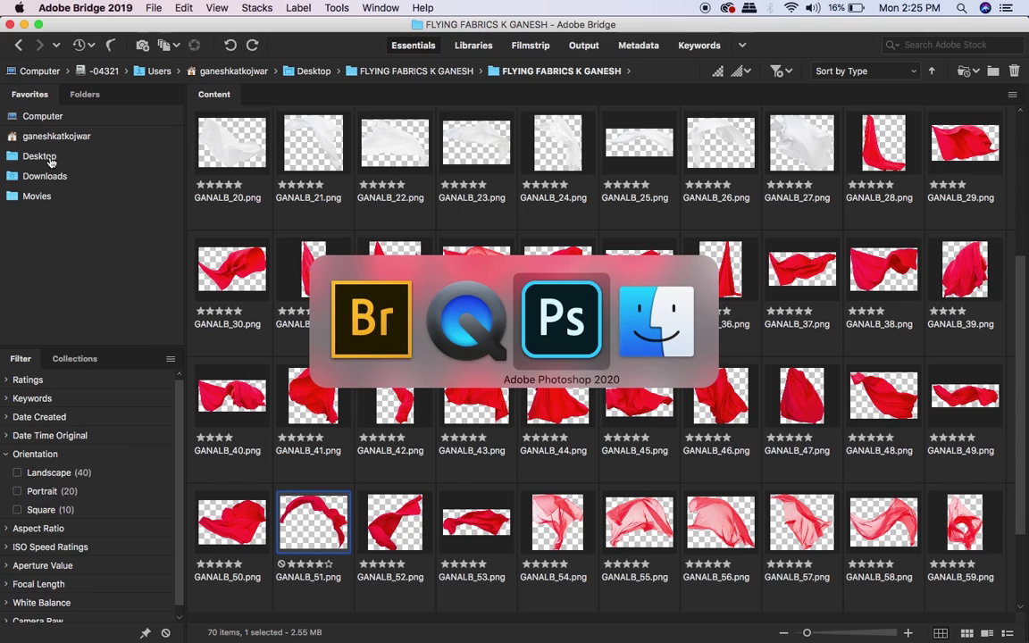
Zoom the photo to 33.3% and select the wide red fabric GANALB_49.png in Bridge
{"action": "key", "text": "z"}
{"action": "left_click", "coordinate": [466, 306]}
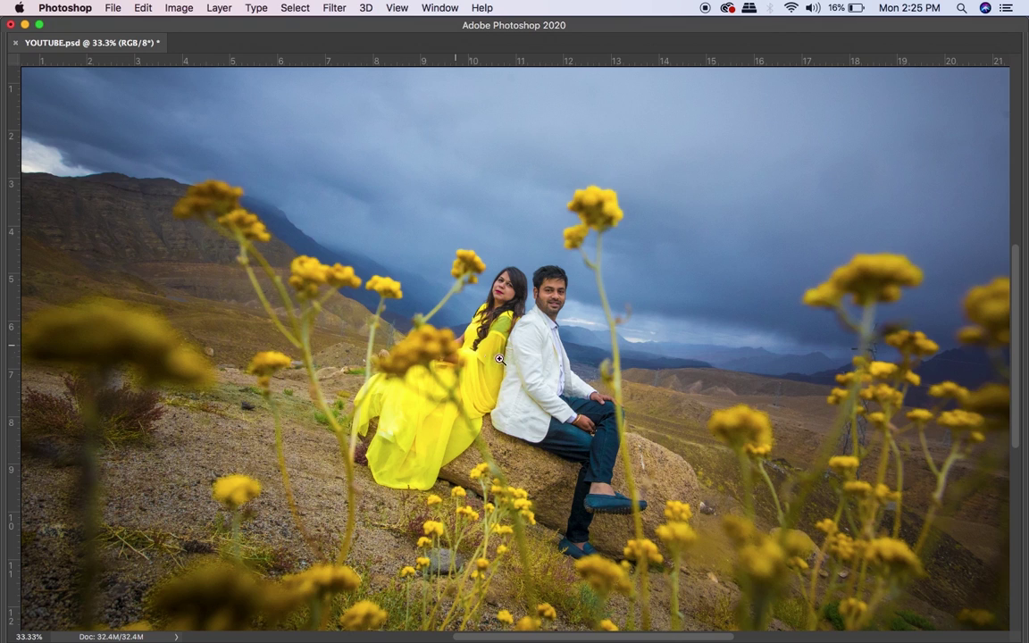
{"action": "key", "text": "super+Tab"}
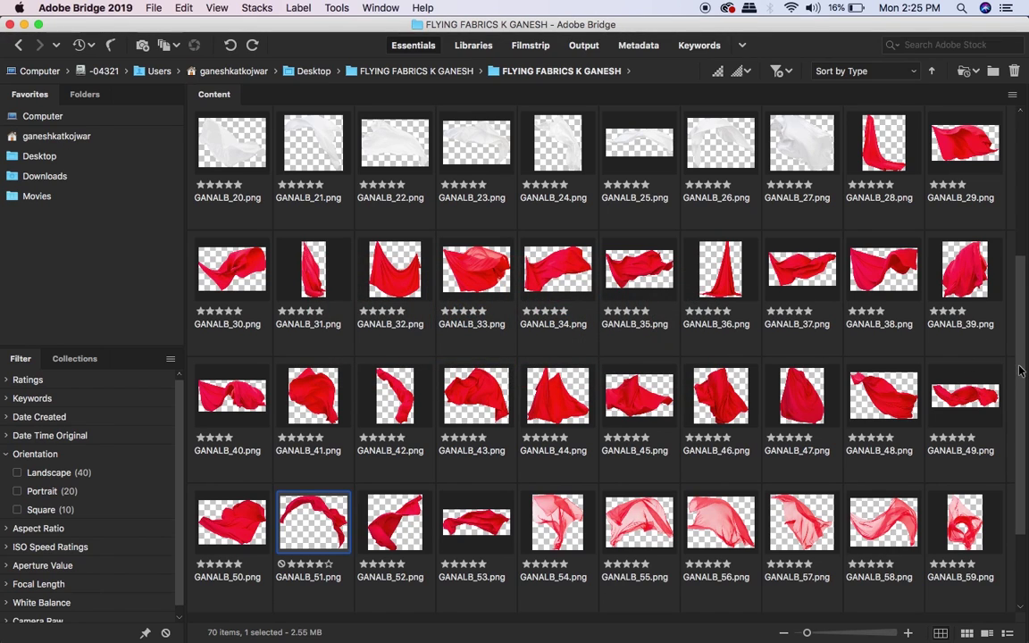
{"action": "mouse_move", "coordinate": [1021, 360]}
{"action": "left_mouse_down"}
{"action": "mouse_move", "coordinate": [1025, 426]}
{"action": "mouse_move", "coordinate": [1018, 380]}
{"action": "left_mouse_up"}
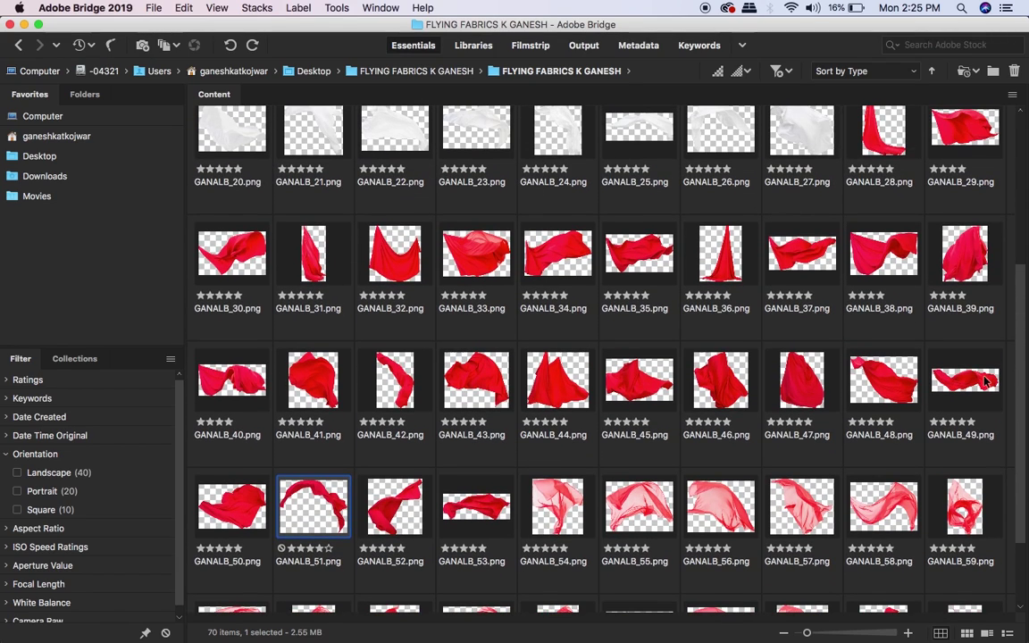
{"action": "left_click", "coordinate": [964, 382]}
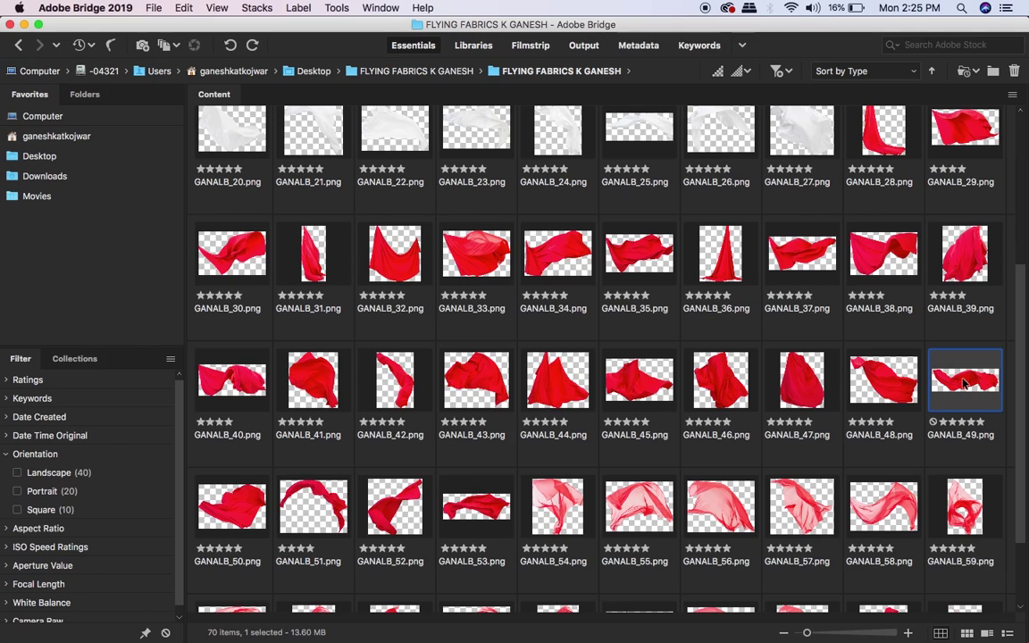
Place GANALB_49 from Bridge into YOUTUBE.psd and zoom out to see the whole photo
{"action": "mouse_move", "coordinate": [968, 388]}
{"action": "left_mouse_down"}
{"action": "mouse_move", "coordinate": [973, 403]}
{"action": "mouse_move", "coordinate": [599, 259]}
{"action": "left_mouse_up"}
{"action": "key", "text": "super+Tab"}
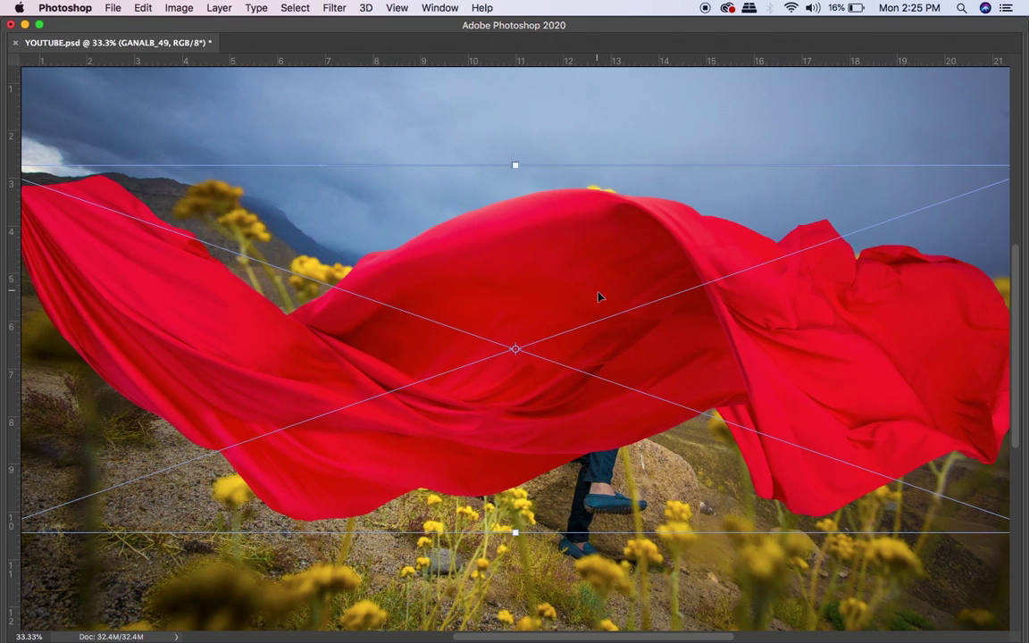
{"action": "key", "text": "Return"}
{"action": "key", "text": "super+minus"}
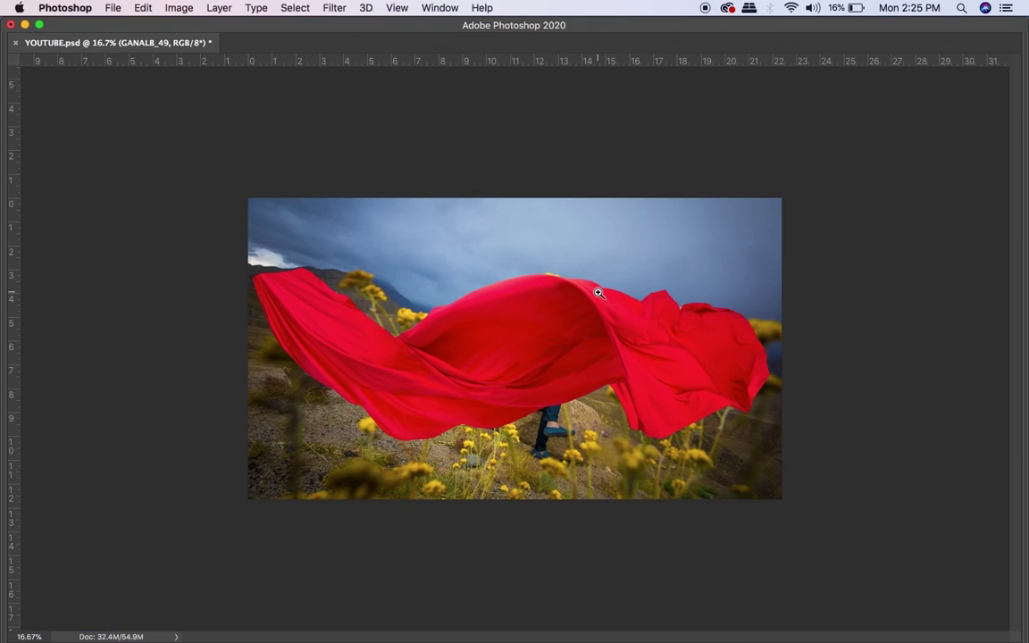
Free Transform the red fabric: shrink it, rotate about 18° counter-clockwise, and position it over the couple
{"action": "key", "text": "super+t"}
{"action": "left_click_drag", "start_coordinate": [776, 446], "coordinate": [549, 336]}
{"action": "left_click_drag", "start_coordinate": [436, 329], "coordinate": [665, 416]}
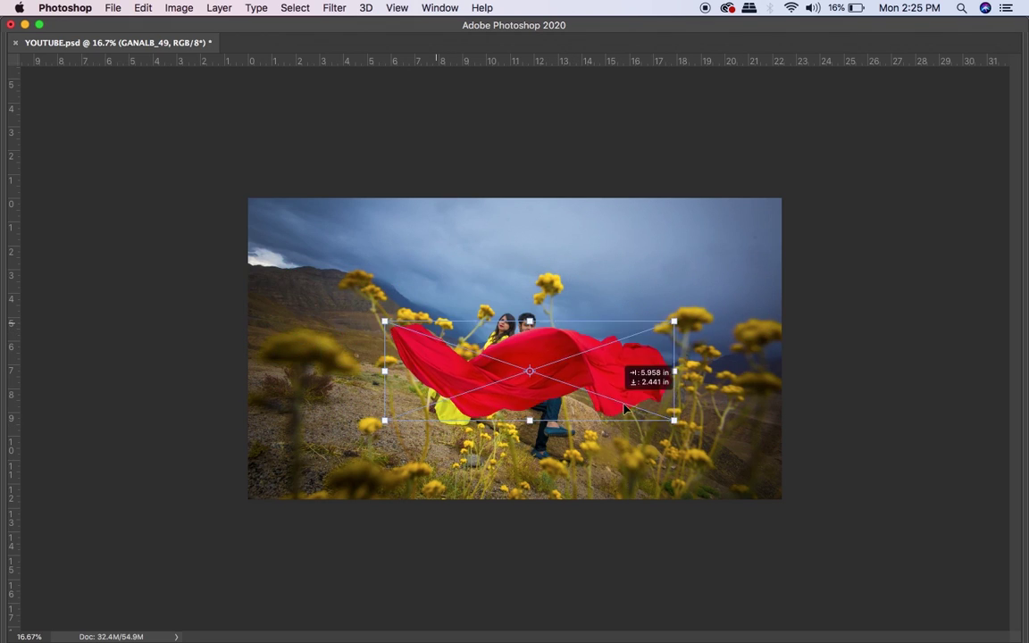
{"action": "left_click_drag", "start_coordinate": [766, 451], "coordinate": [773, 404]}
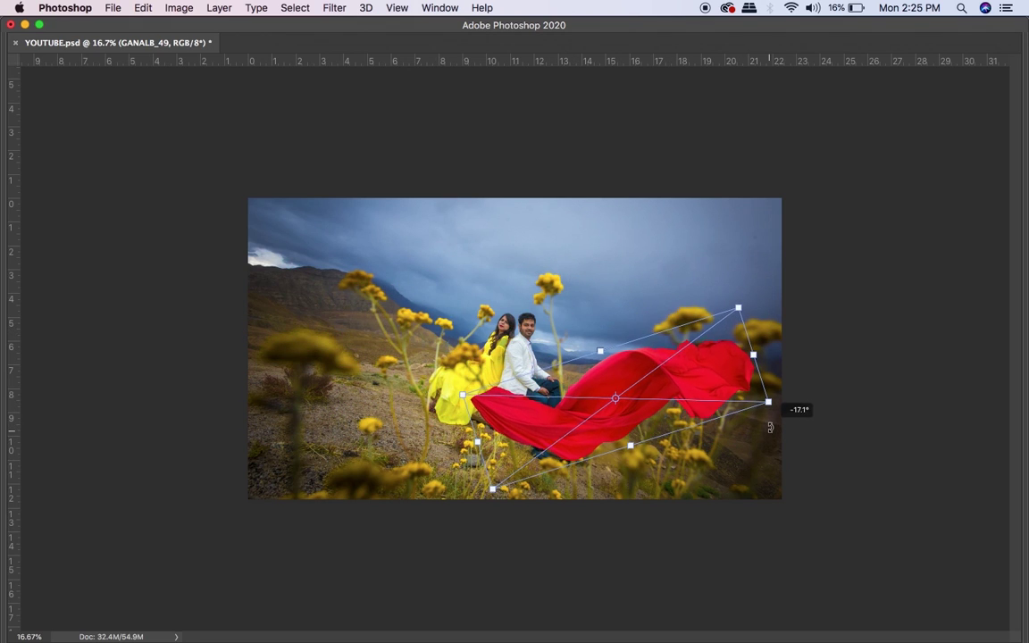
{"action": "left_click_drag", "start_coordinate": [738, 308], "coordinate": [714, 325]}
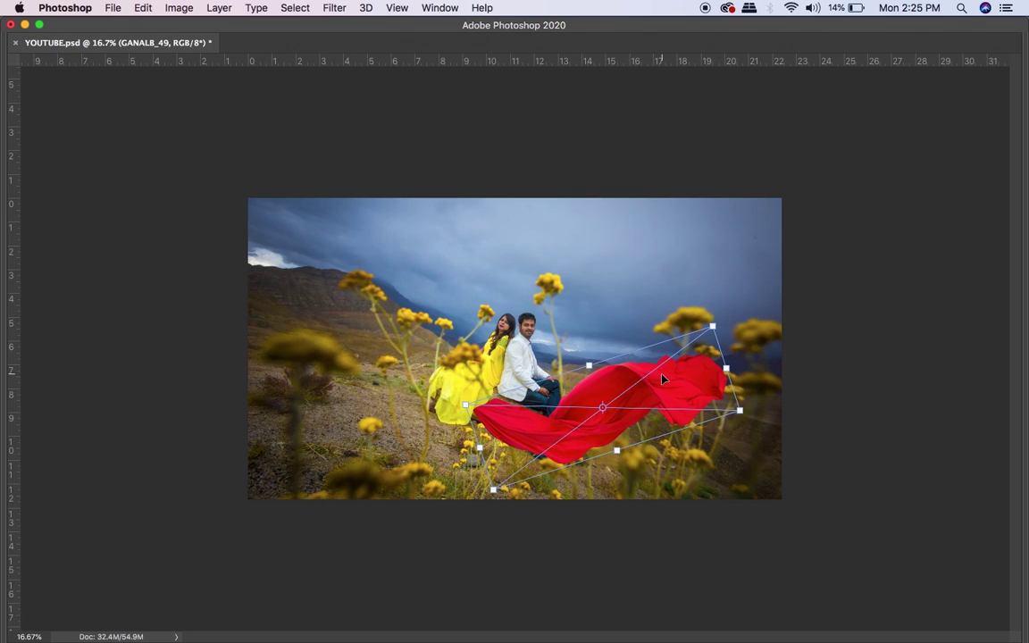
{"action": "left_click_drag", "start_coordinate": [664, 375], "coordinate": [687, 312]}
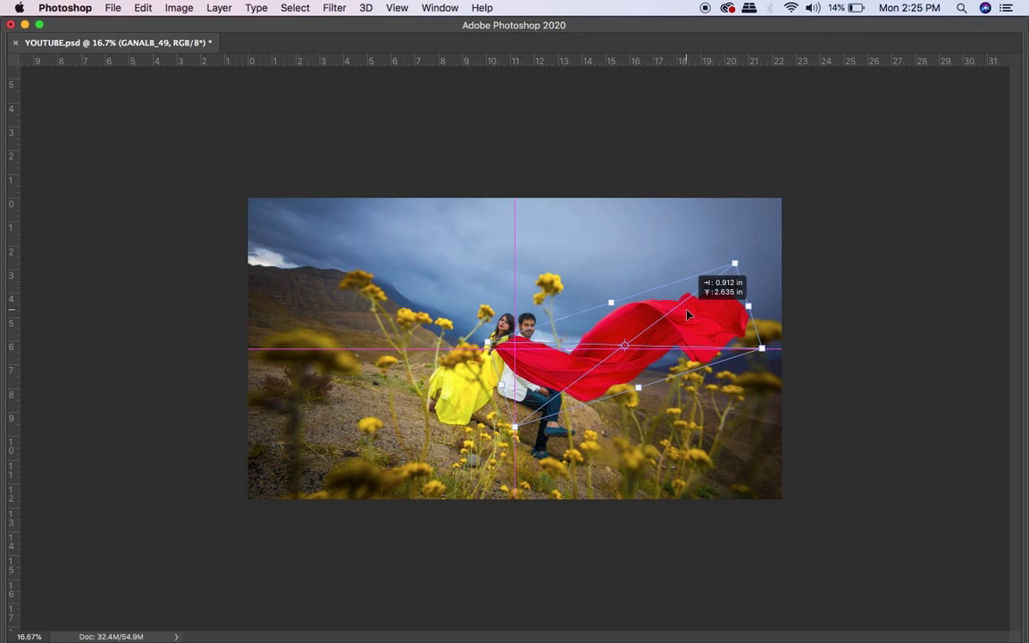
{"action": "left_click_drag", "start_coordinate": [755, 380], "coordinate": [783, 349]}
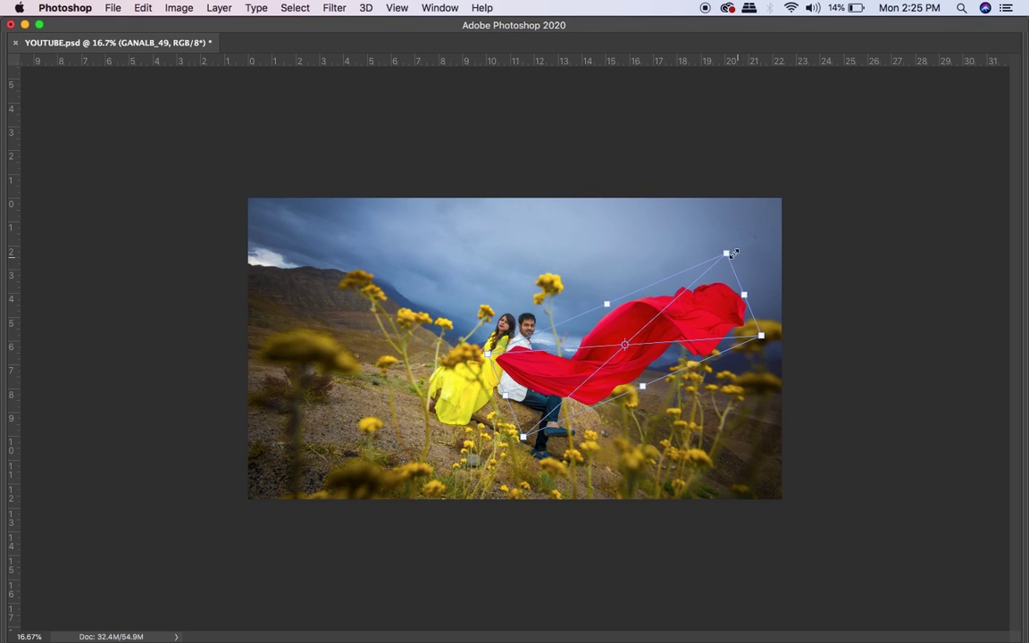
{"action": "left_click_drag", "start_coordinate": [726, 254], "coordinate": [714, 266]}
{"action": "left_click_drag", "start_coordinate": [667, 332], "coordinate": [664, 320]}
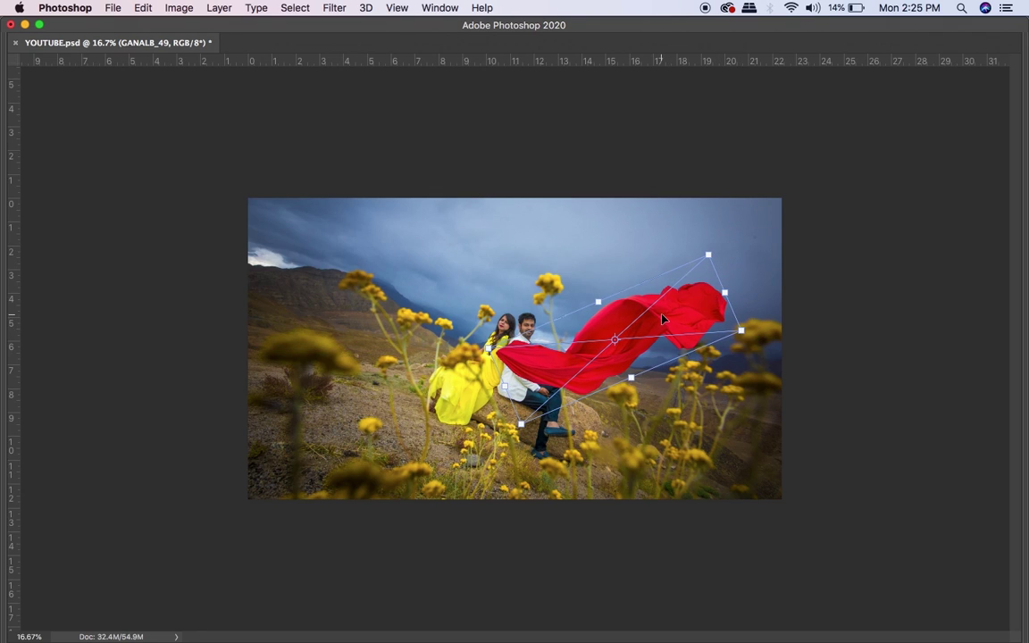
{"action": "key", "text": "Return"}
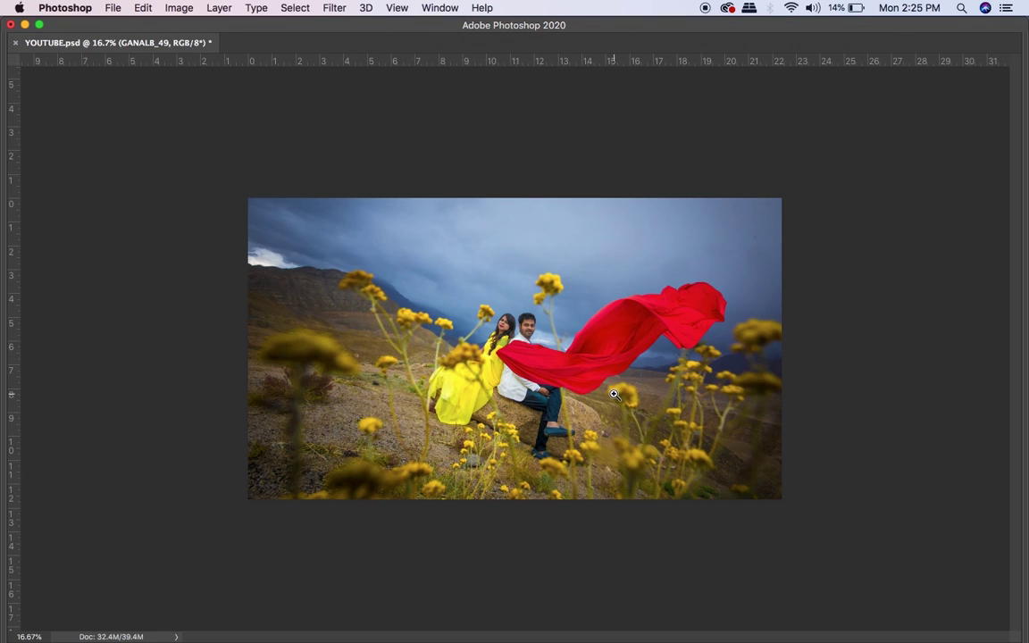
{"action": "left_click", "coordinate": [614, 394]}
Nudge the red cloth slightly higher and zoom out with panels visible
{"action": "mouse_move", "coordinate": [629, 362]}
{"action": "left_mouse_down"}
{"action": "mouse_move", "coordinate": [625, 354]}
{"action": "mouse_move", "coordinate": [677, 396]}
{"action": "mouse_move", "coordinate": [543, 374]}
{"action": "left_mouse_up"}
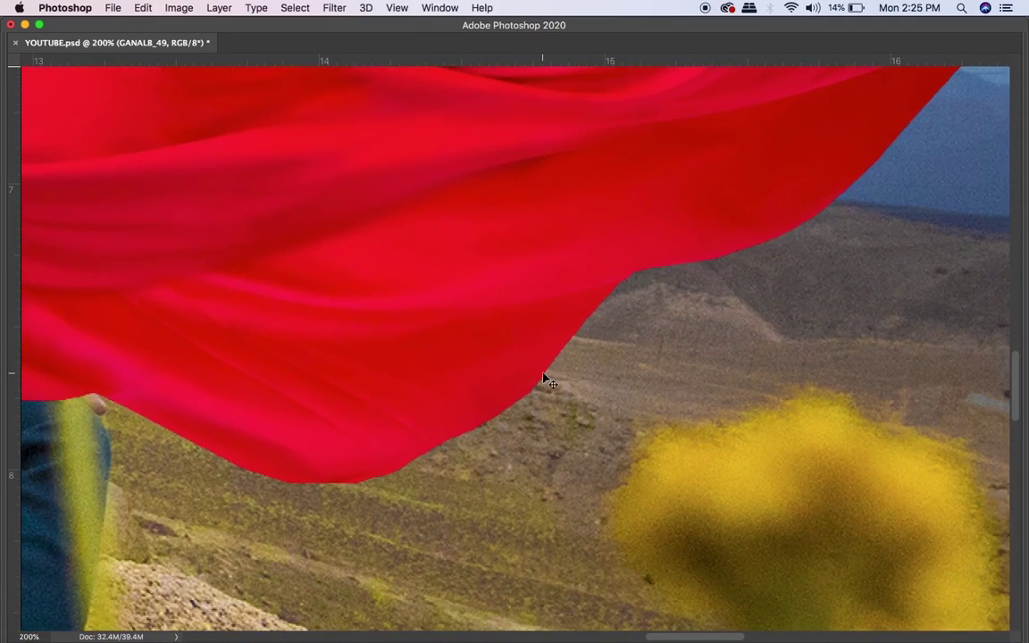
{"action": "key", "text": "super+minus"}
{"action": "key", "text": "super+minus"}
{"action": "key", "text": "super+minus"}
{"action": "key", "text": "super+minus"}
{"action": "key", "text": "super+minus"}
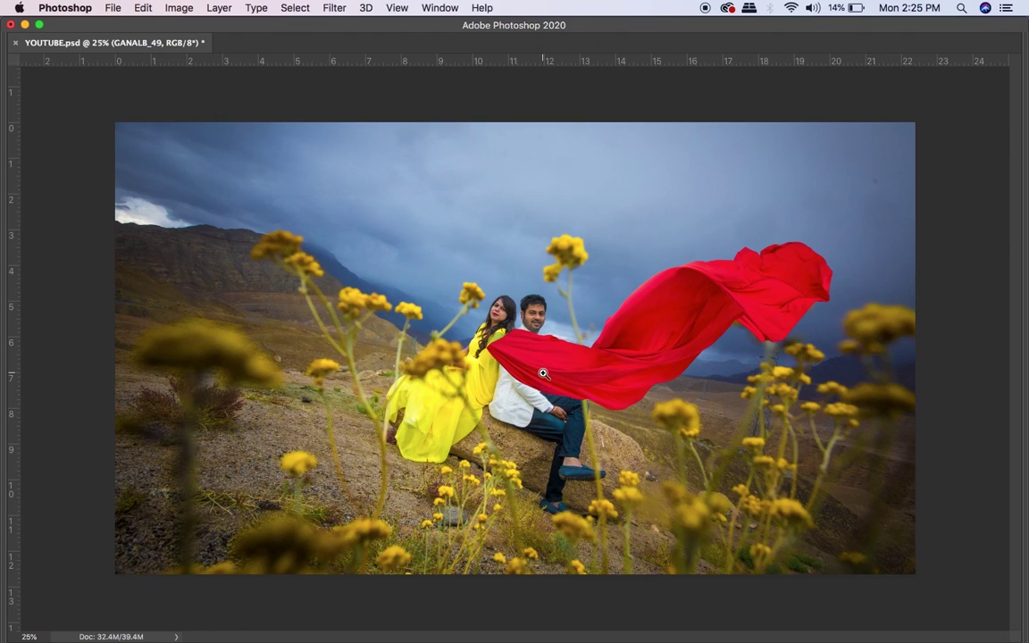
{"action": "key", "text": "Tab"}
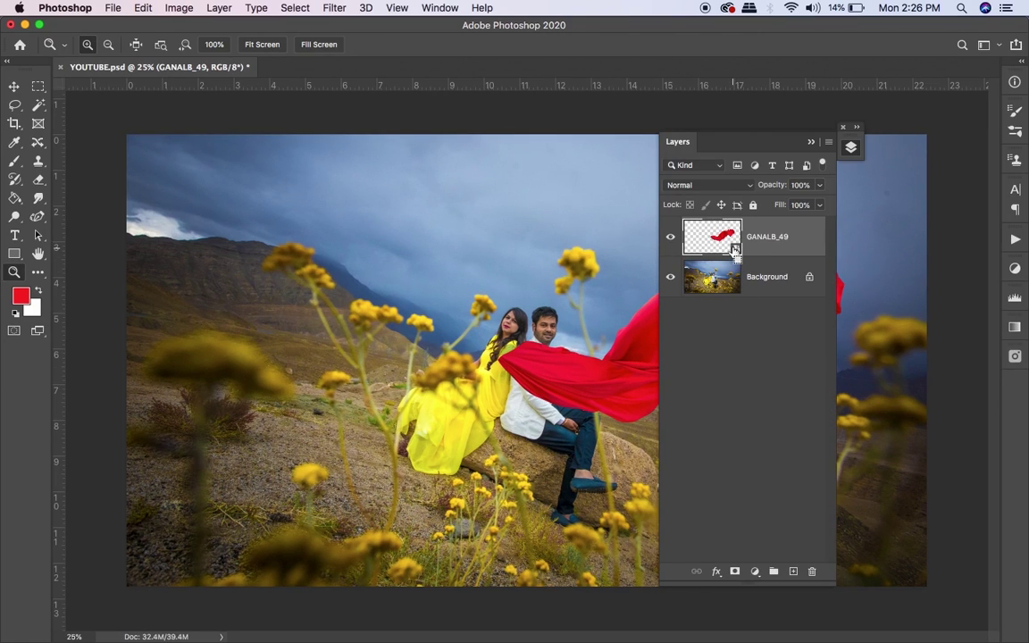
Load the cloth's outline as a selection and contract it by 10 pixels
{"action": "left_click", "coordinate": [733, 251], "text": "super"}
{"action": "left_click", "coordinate": [303, 9]}
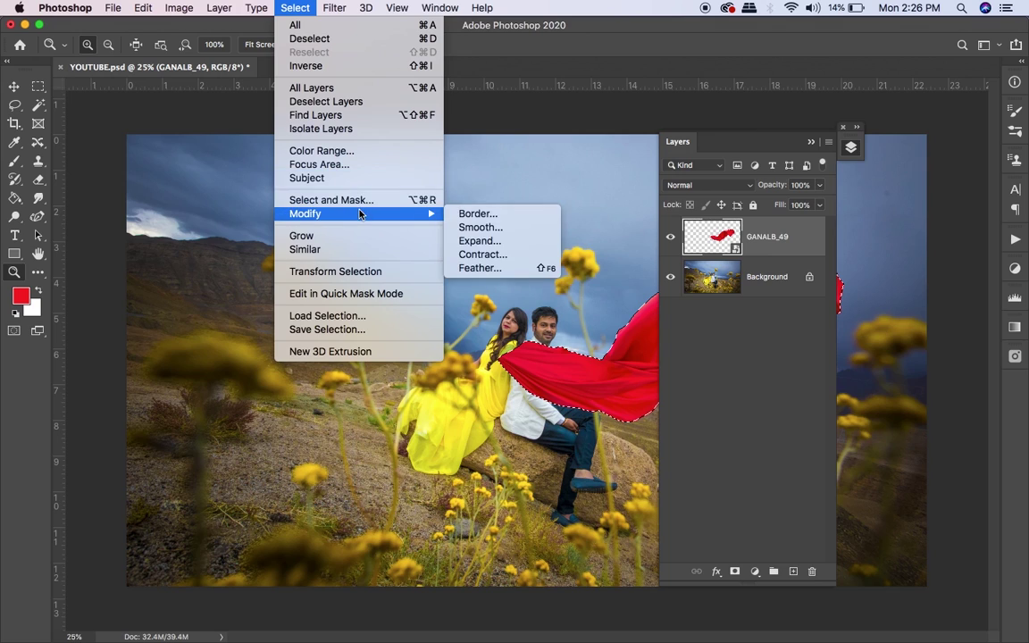
{"action": "mouse_move", "coordinate": [357, 213]}
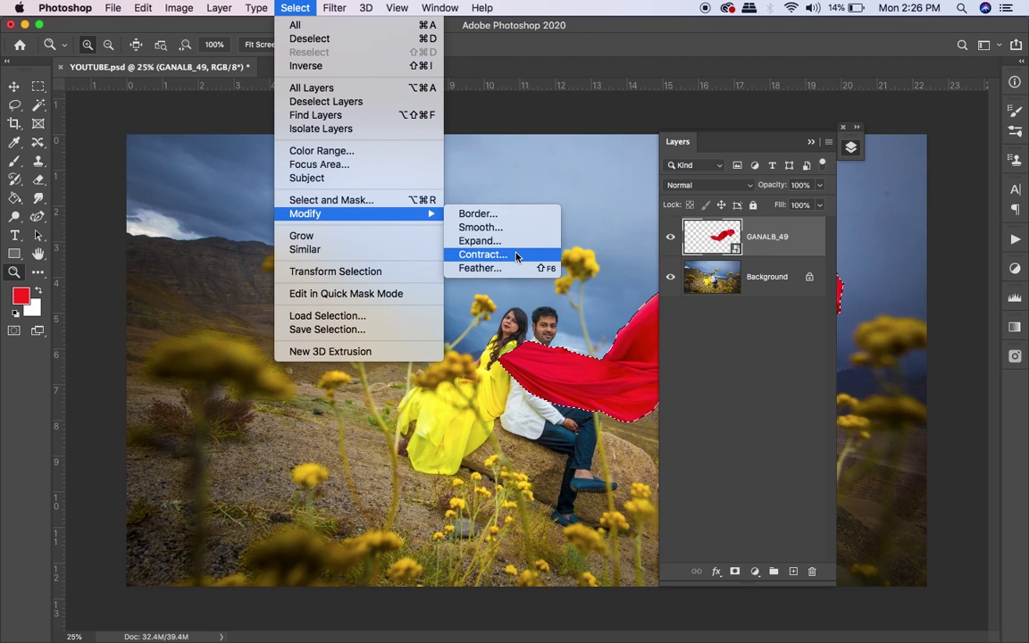
{"action": "left_click", "coordinate": [516, 257]}
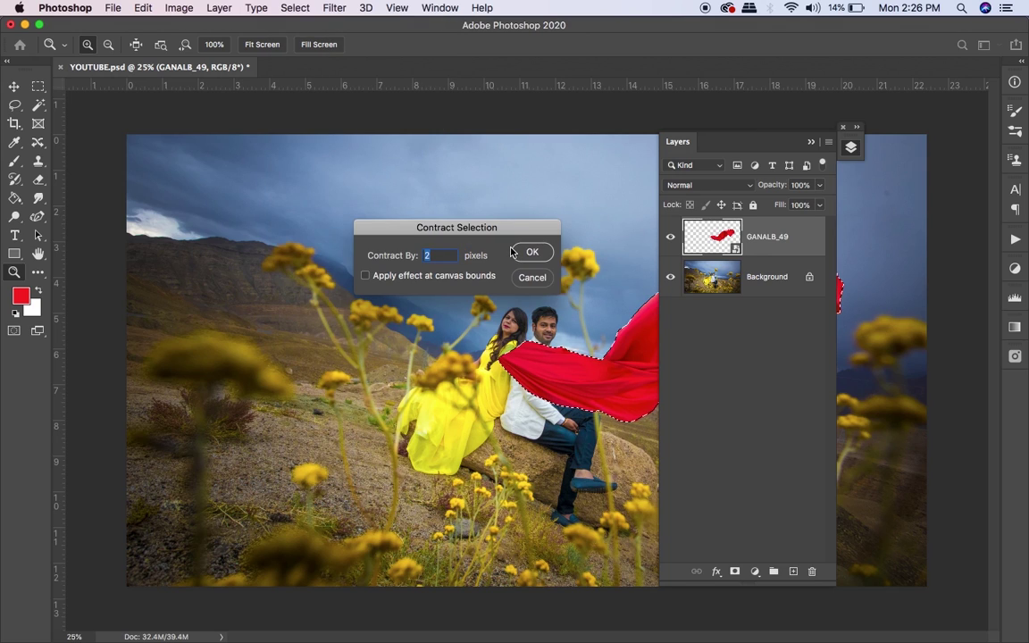
{"action": "type", "text": "10"}
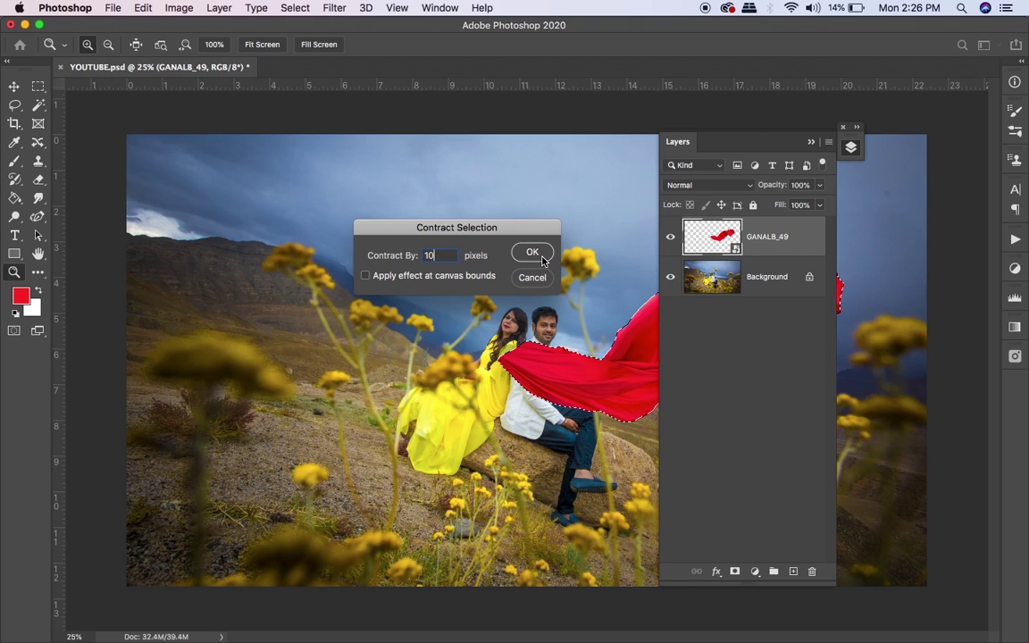
{"action": "left_click", "coordinate": [533, 253]}
{"action": "left_click", "coordinate": [575, 359]}
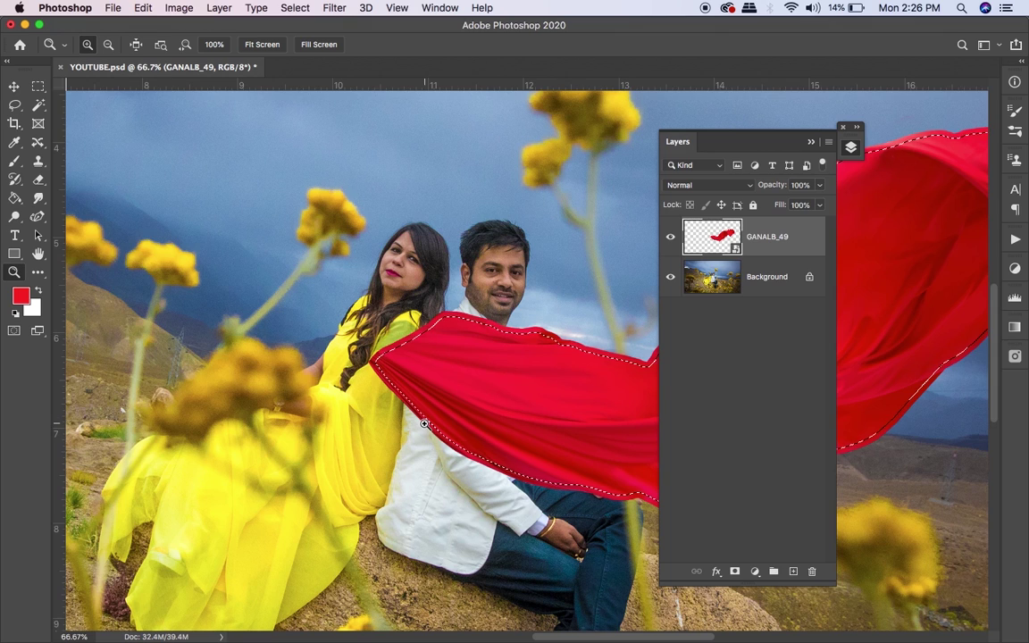
Add a layer mask to the cloth from the contracted selection and inspect its edge
{"action": "left_click", "coordinate": [734, 571]}
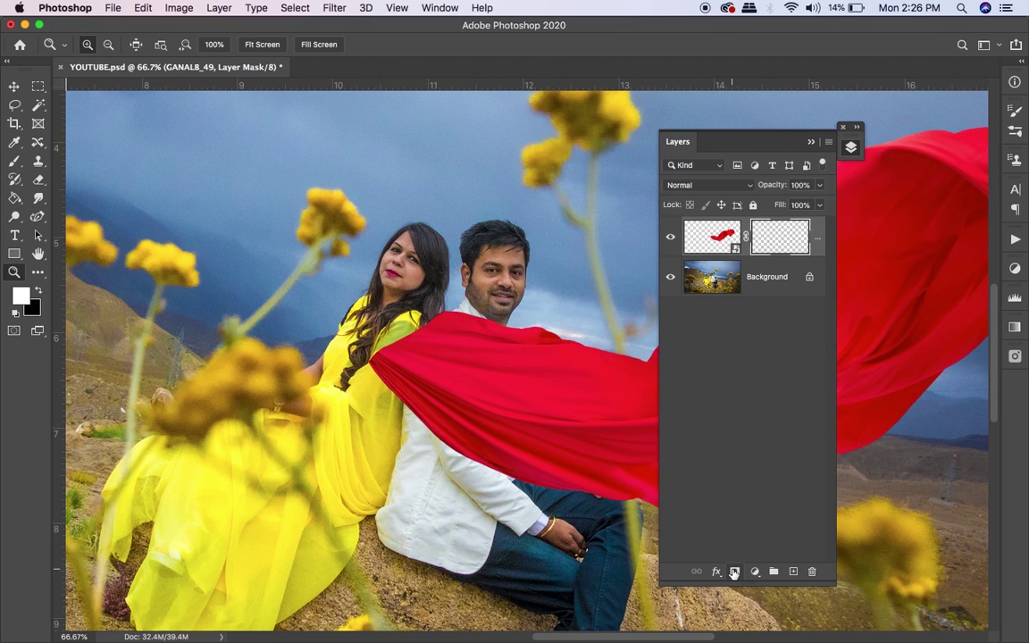
{"action": "key", "text": "Tab"}
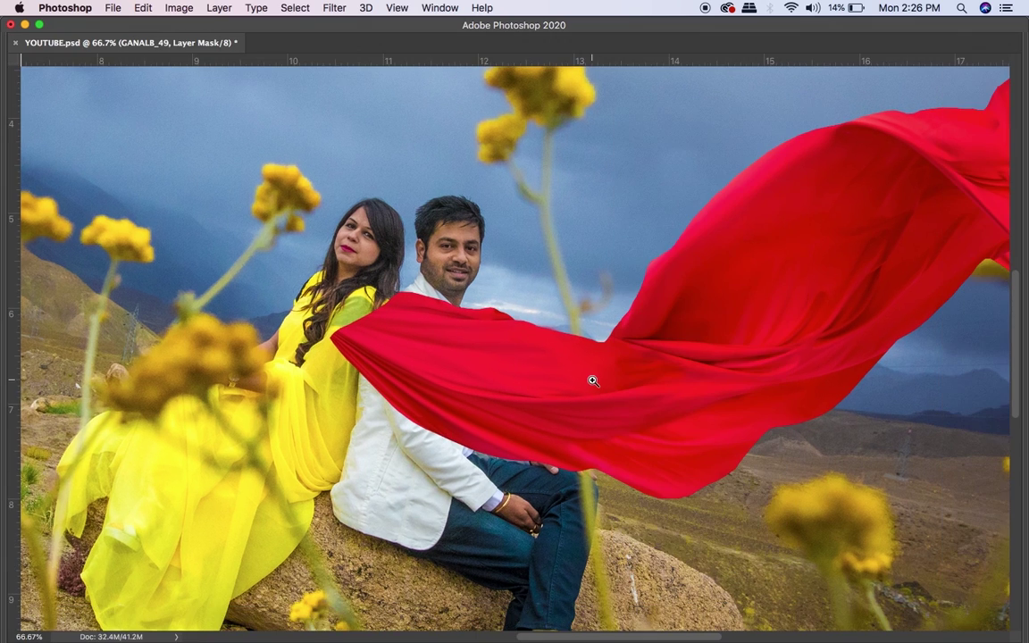
{"action": "left_click", "coordinate": [593, 379]}
{"action": "left_click_drag", "start_coordinate": [700, 393], "coordinate": [427, 265]}
{"action": "left_click", "coordinate": [482, 309]}
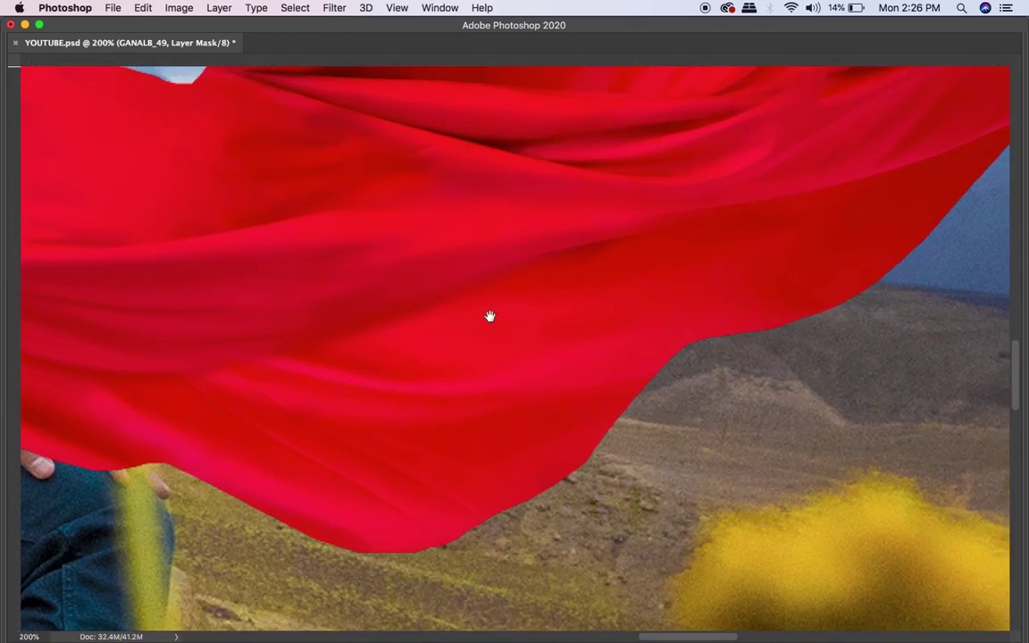
{"action": "key", "text": "ctrl+minus"}
{"action": "key", "text": "ctrl+minus"}
{"action": "key", "text": "ctrl+minus"}
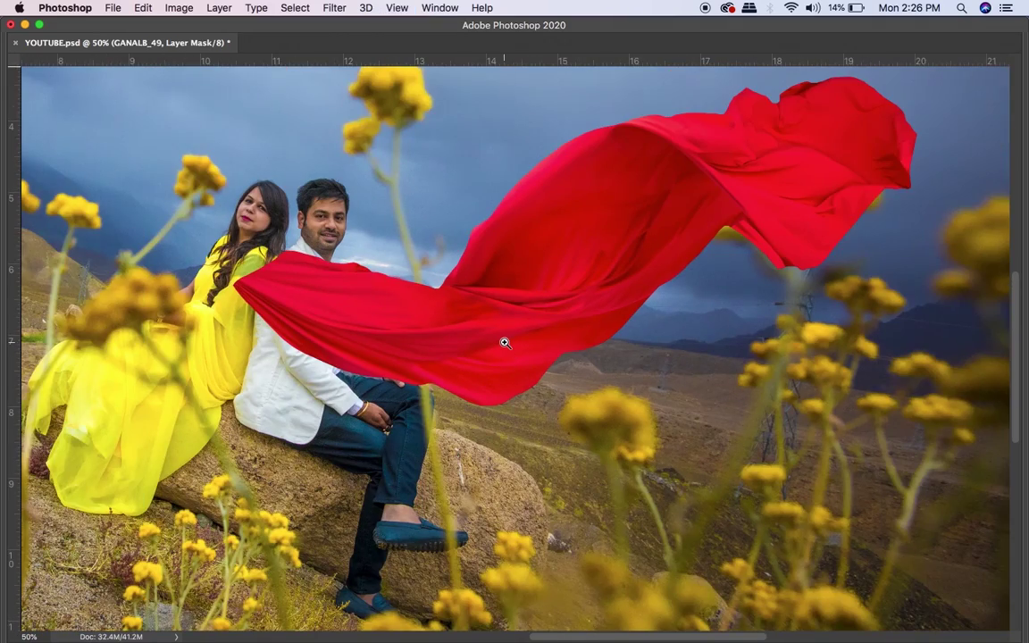
{"action": "key", "text": "Tab"}
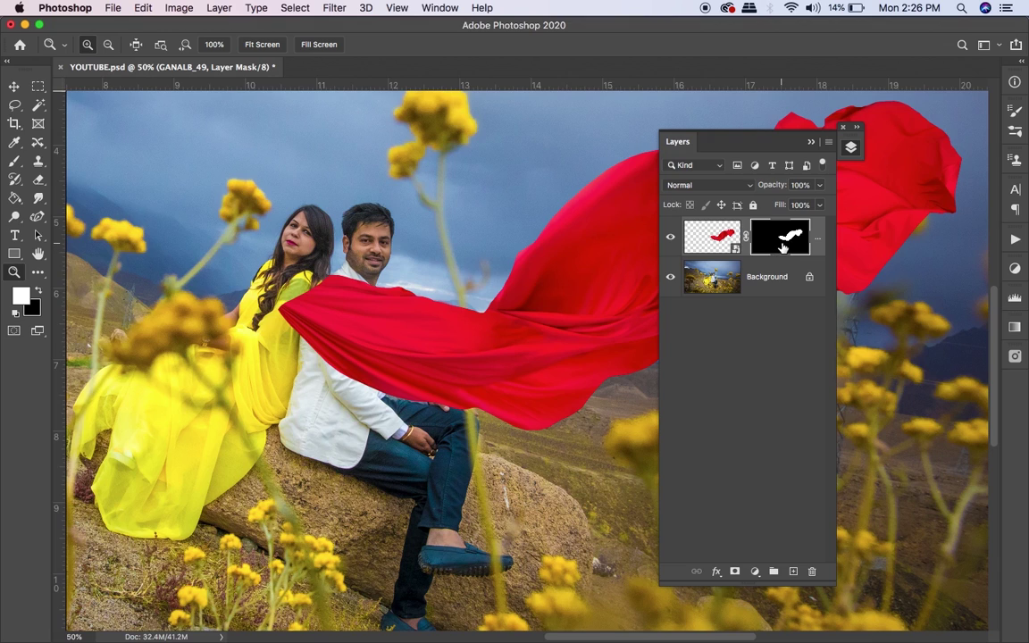
Feather the cloth's mask edge to 2.2 px in Select and Mask
{"action": "double_click", "coordinate": [782, 241]}
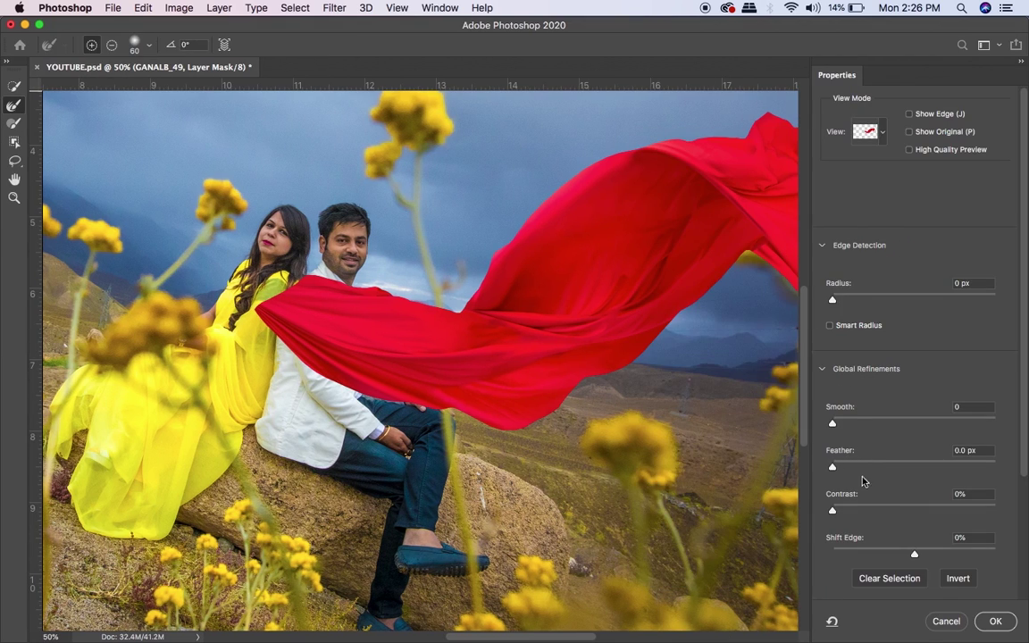
{"action": "left_click_drag", "start_coordinate": [841, 466], "coordinate": [851, 467]}
{"action": "key", "text": "z"}
{"action": "left_click", "coordinate": [622, 361]}
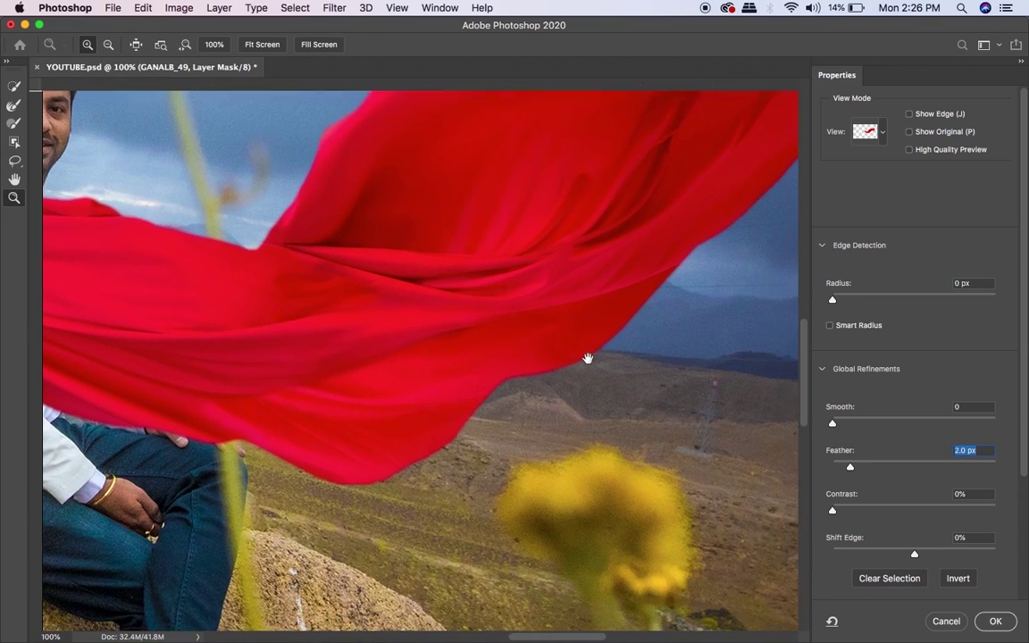
{"action": "mouse_move", "coordinate": [850, 468]}
{"action": "left_mouse_down"}
{"action": "mouse_move", "coordinate": [833, 468]}
{"action": "mouse_move", "coordinate": [852, 468]}
{"action": "left_mouse_up"}
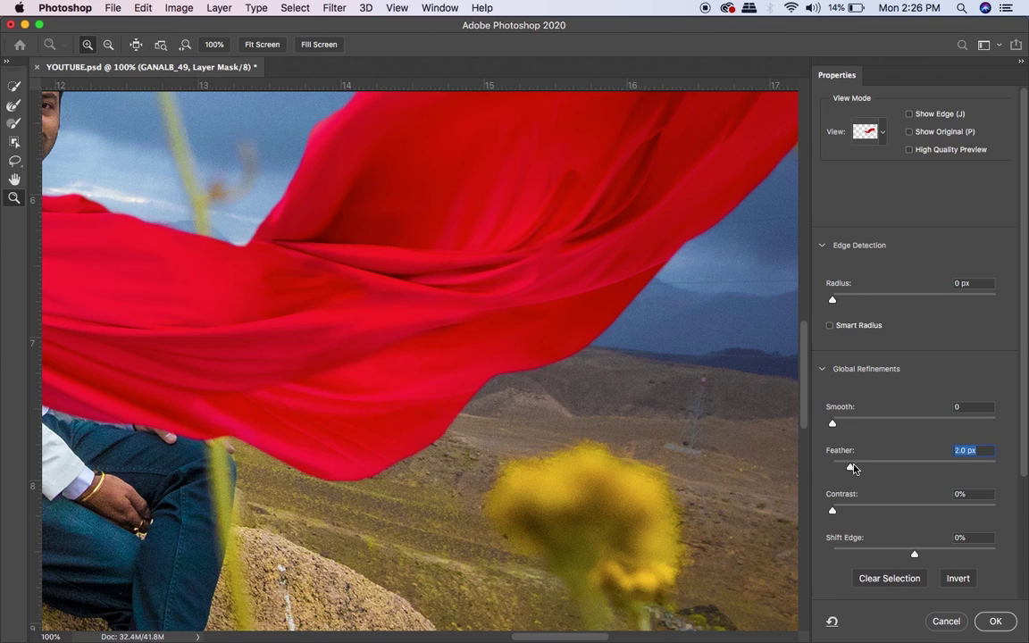
{"action": "left_click", "coordinate": [1007, 625]}
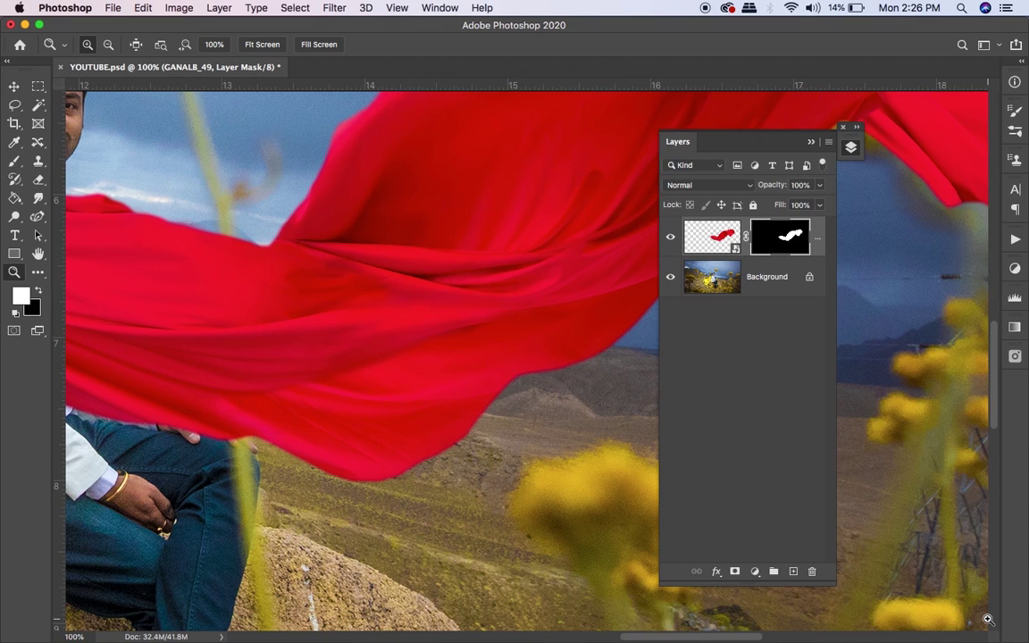
Zoom out to fit the whole composite, with panels shown and the Layers list expanded
{"action": "key", "text": "super+minus"}
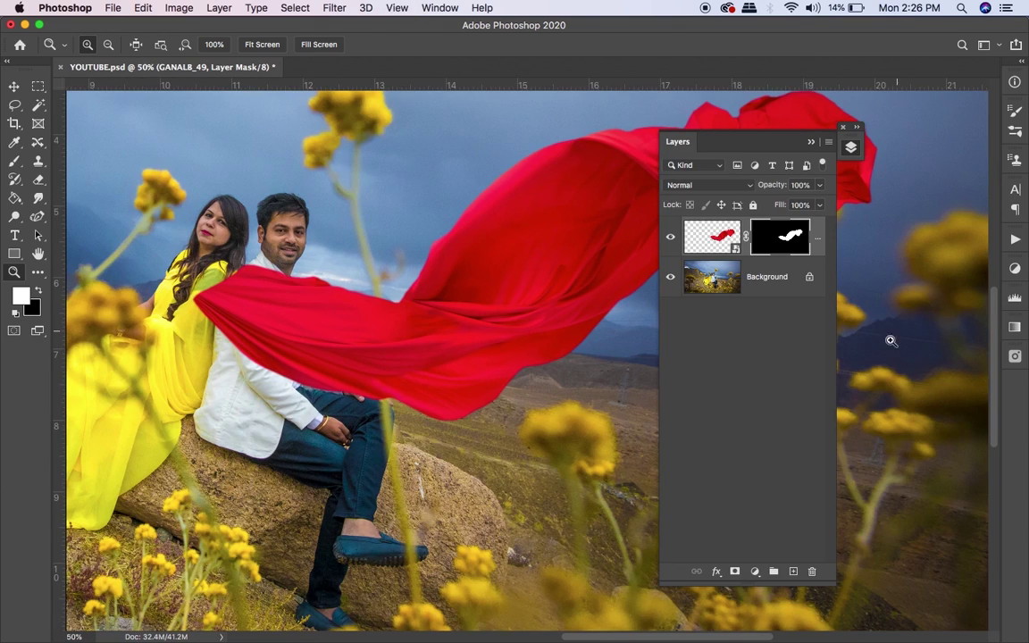
{"action": "double_click", "coordinate": [731, 136]}
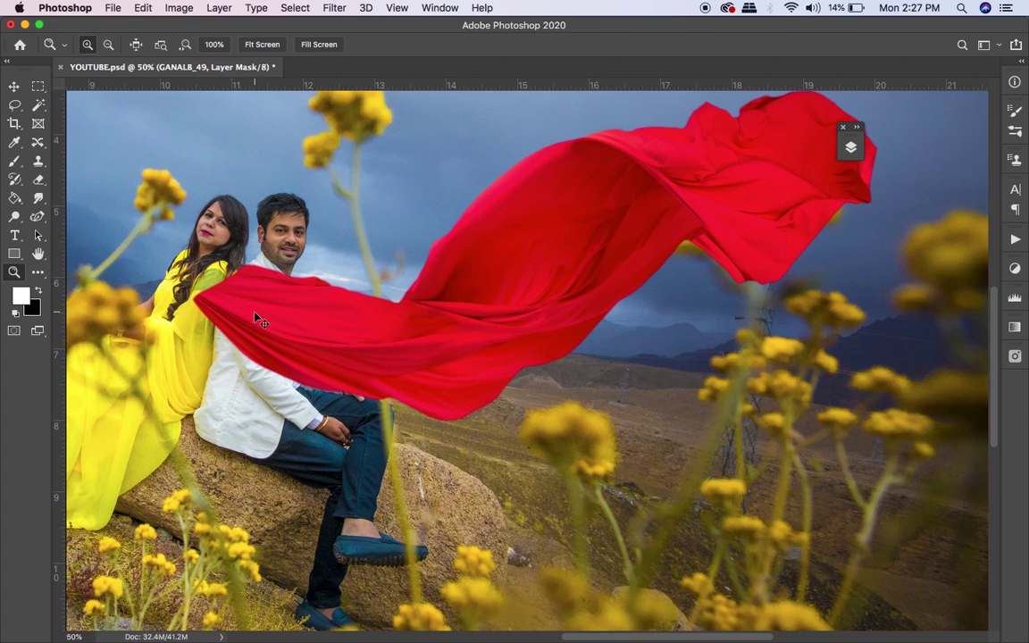
{"action": "key", "text": "super+minus"}
{"action": "key", "text": "Tab"}
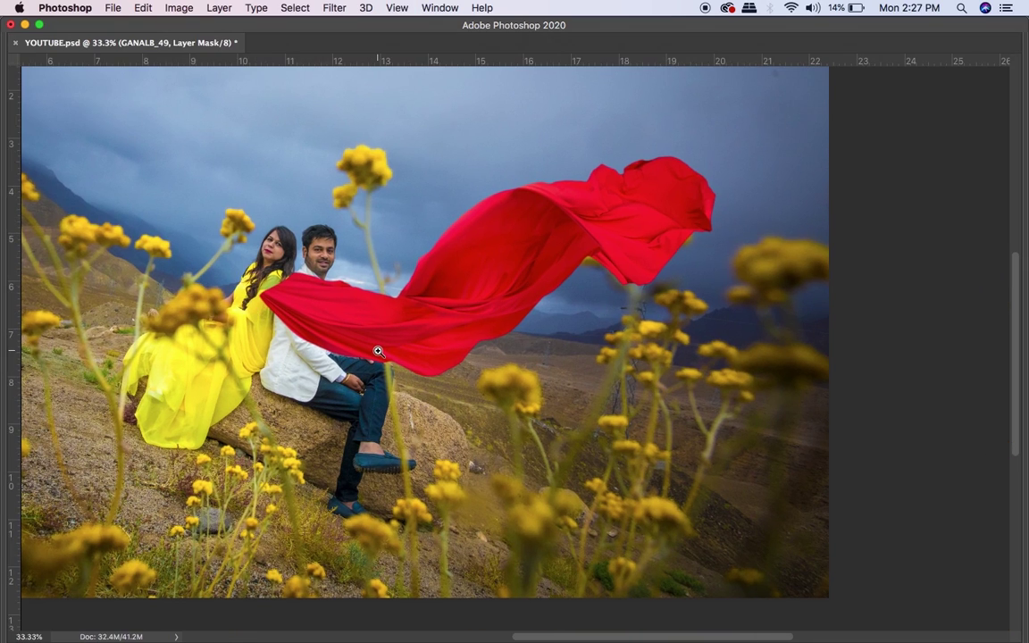
{"action": "key", "text": "Tab"}
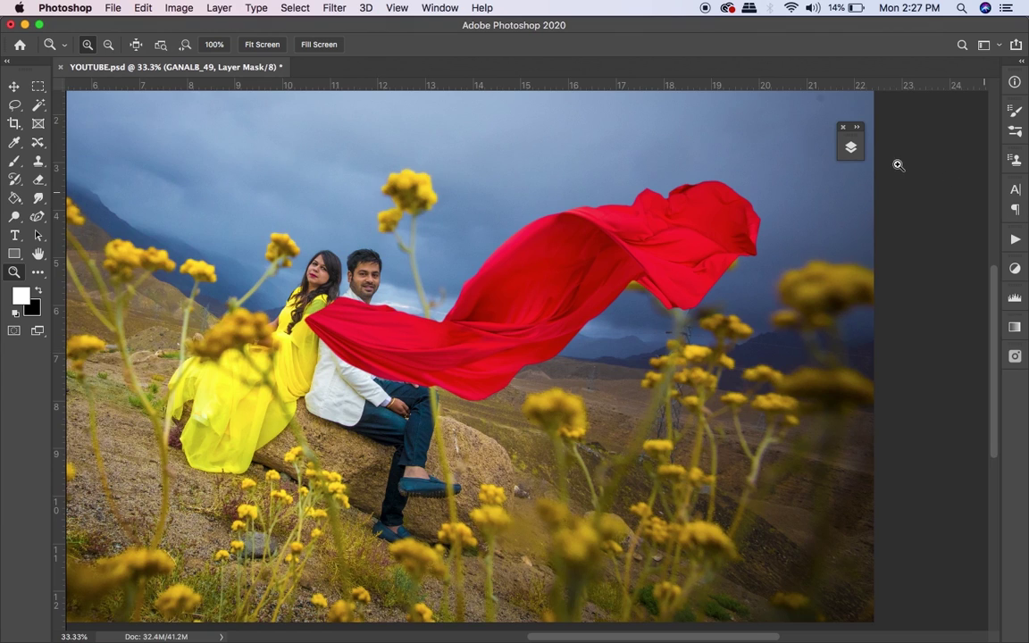
{"action": "left_click", "coordinate": [850, 147]}
Hide the red cloth and Quick Select the man's head and jacket plus the woman's upper body
{"action": "left_click", "coordinate": [705, 284]}
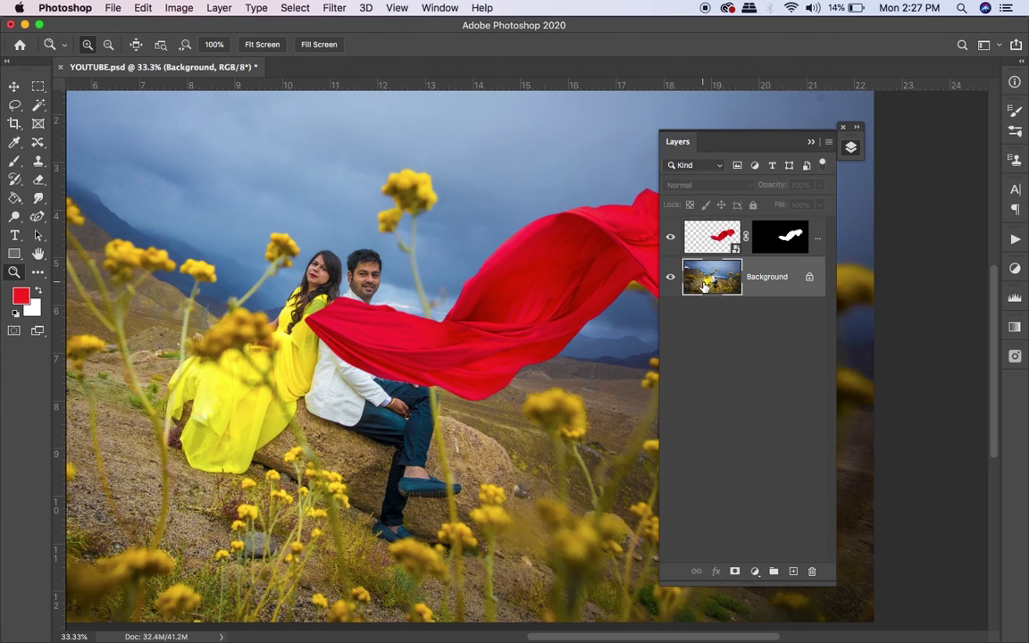
{"action": "left_click", "coordinate": [671, 240]}
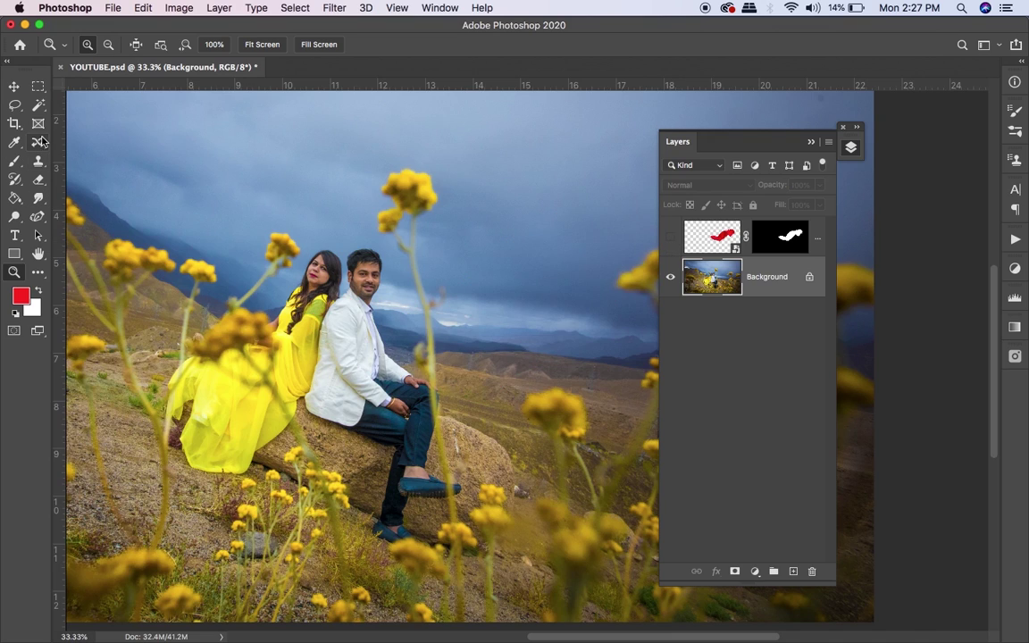
{"action": "left_click", "coordinate": [39, 105]}
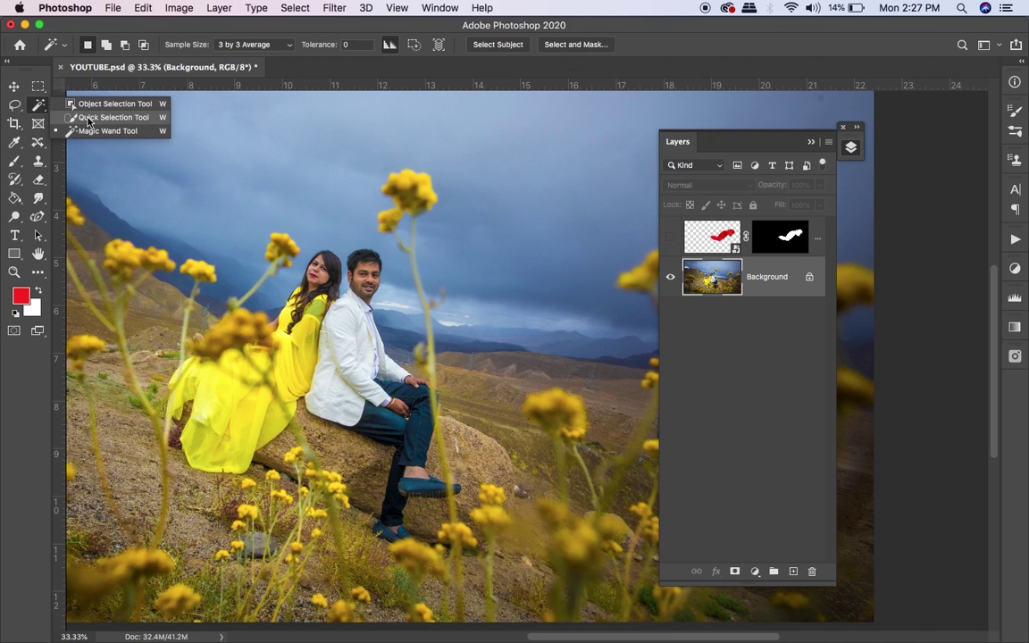
{"action": "left_click", "coordinate": [88, 117]}
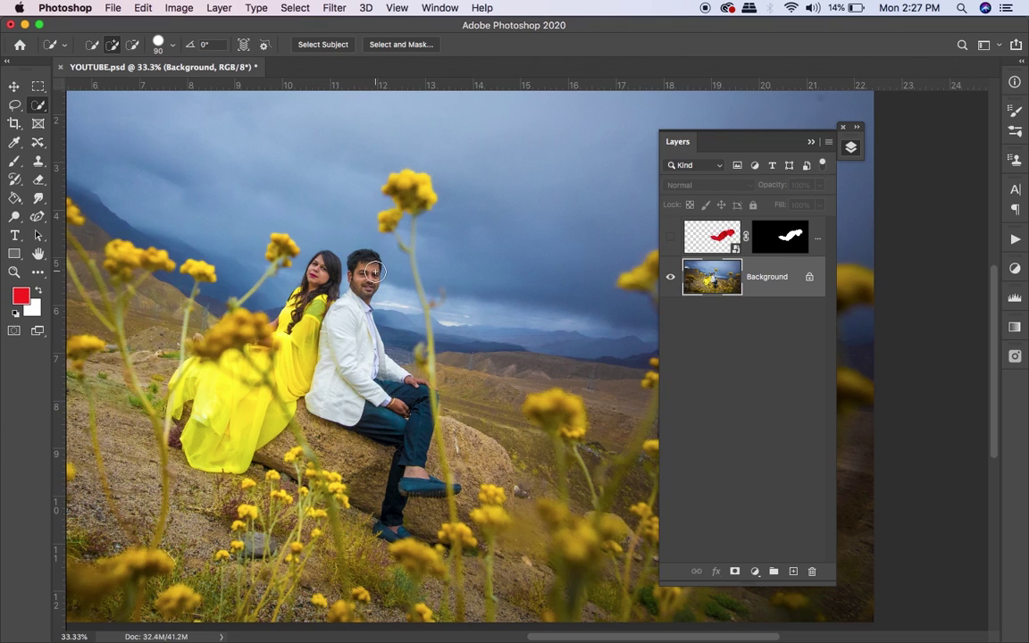
{"action": "key", "text": "bracketleft"}
{"action": "key", "text": "bracketleft"}
{"action": "key", "text": "bracketleft"}
{"action": "mouse_move", "coordinate": [329, 239]}
{"action": "left_mouse_down"}
{"action": "mouse_move", "coordinate": [366, 358]}
{"action": "mouse_move", "coordinate": [426, 399]}
{"action": "left_mouse_up"}
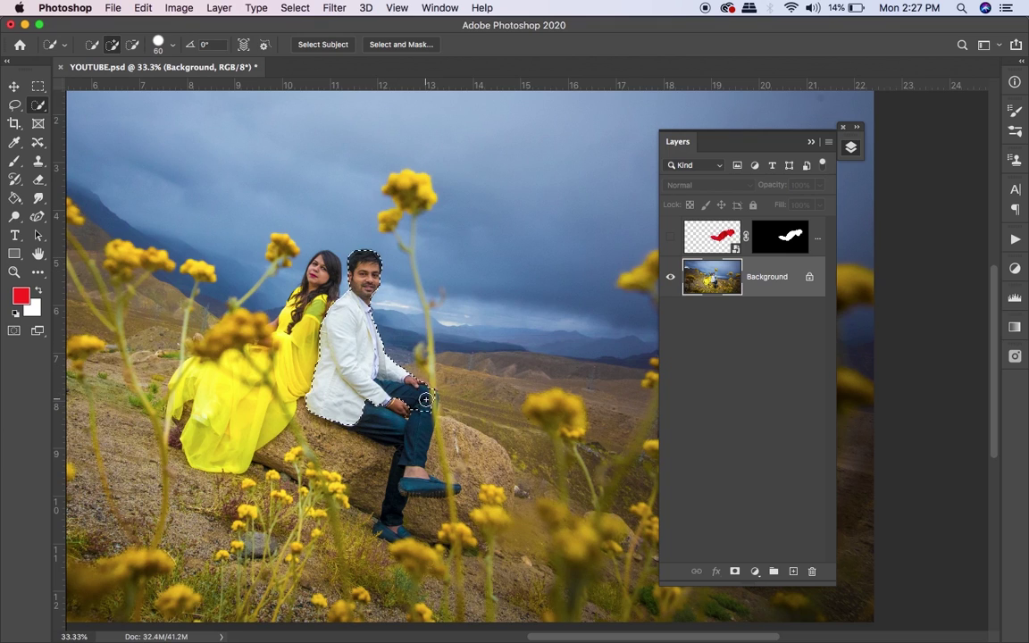
{"action": "left_click_drag", "start_coordinate": [326, 264], "coordinate": [291, 330]}
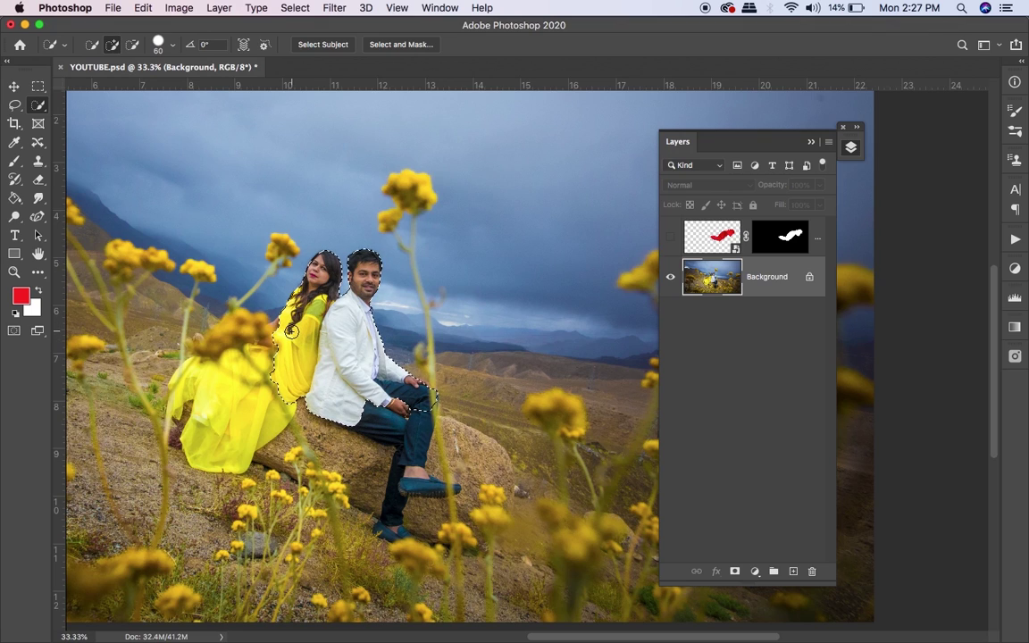
Mask the red cloth out where it covers the man, then deselect and zoom out
{"action": "left_click", "coordinate": [757, 243]}
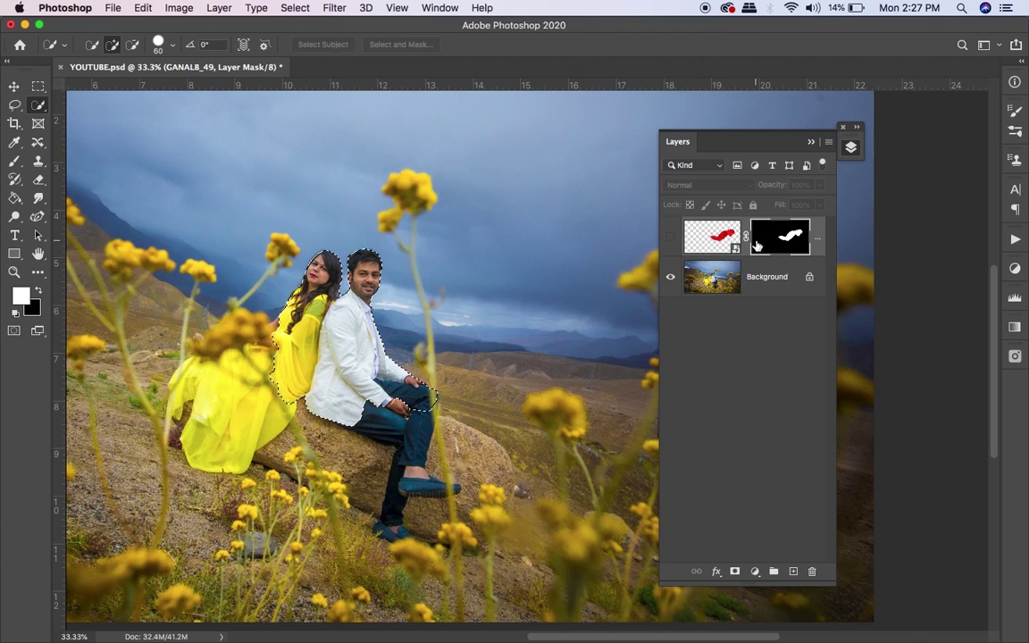
{"action": "left_click", "coordinate": [671, 237]}
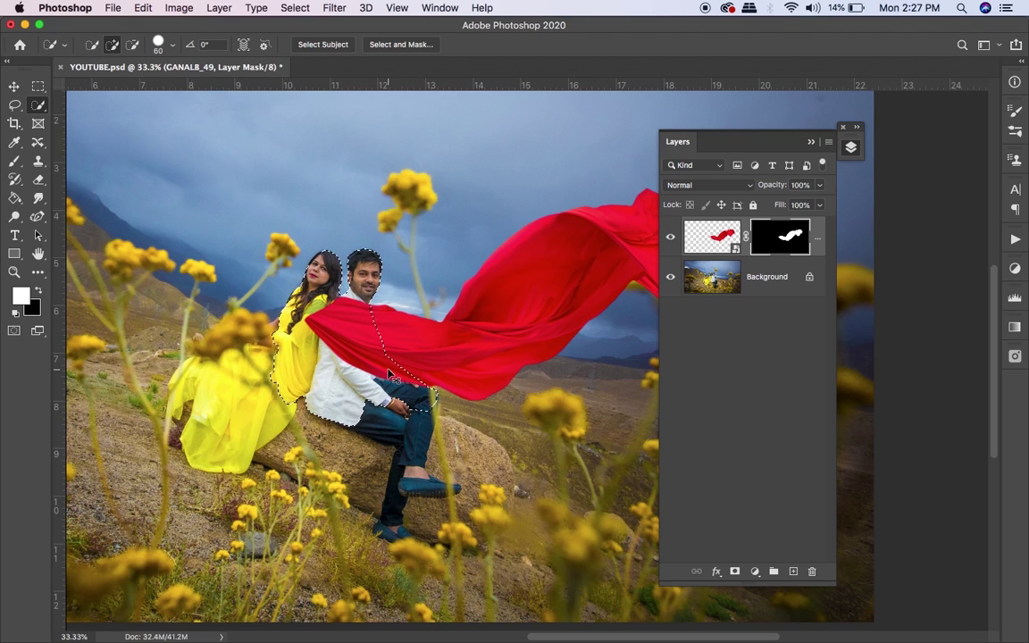
{"action": "key", "text": "BackSpace"}
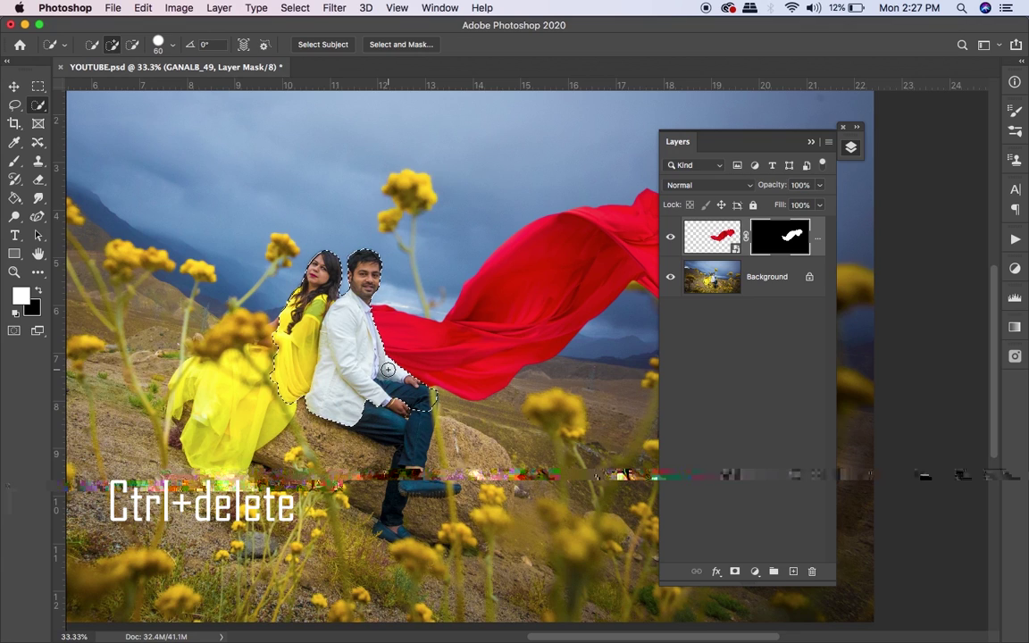
{"action": "key", "text": "ctrl+d"}
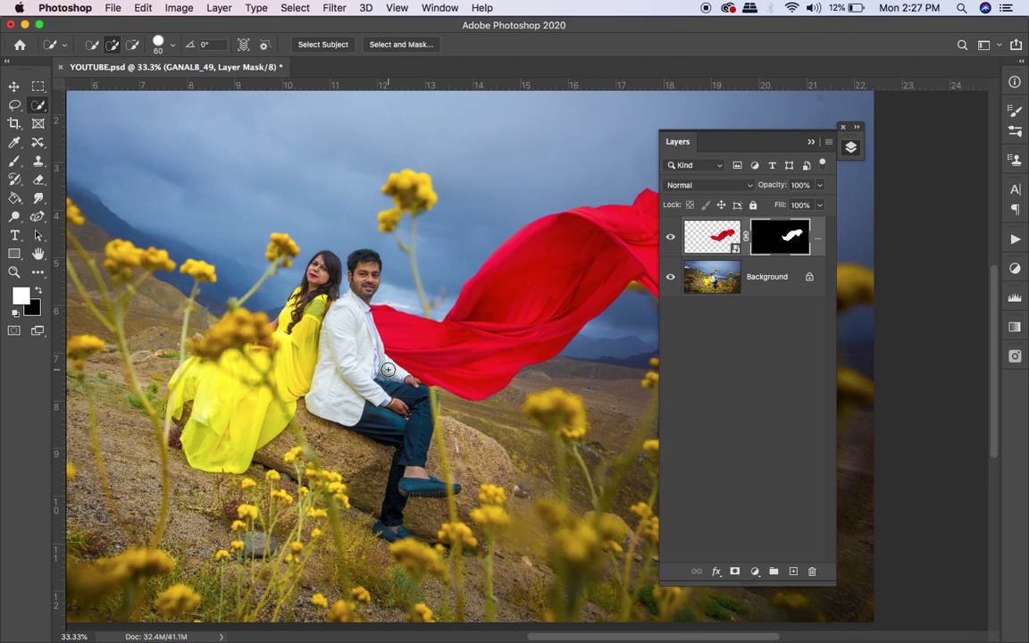
{"action": "key", "text": "ctrl+minus"}
Zoom in on the couple and fabric with rulers and panels showing, targeting the fabric layer's image
{"action": "key", "text": "Tab"}
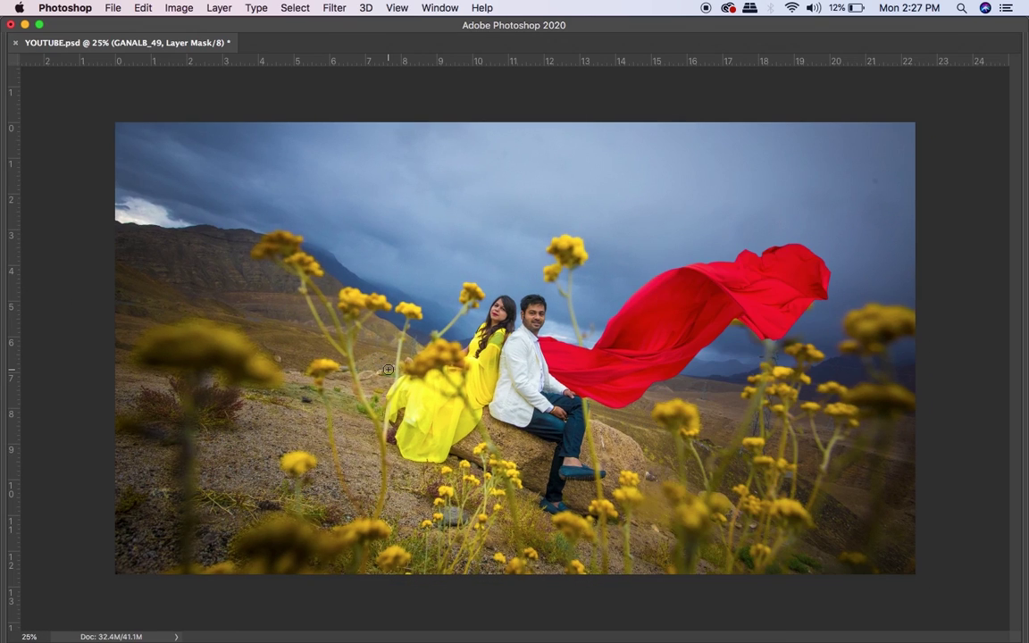
{"action": "key", "text": "Tab"}
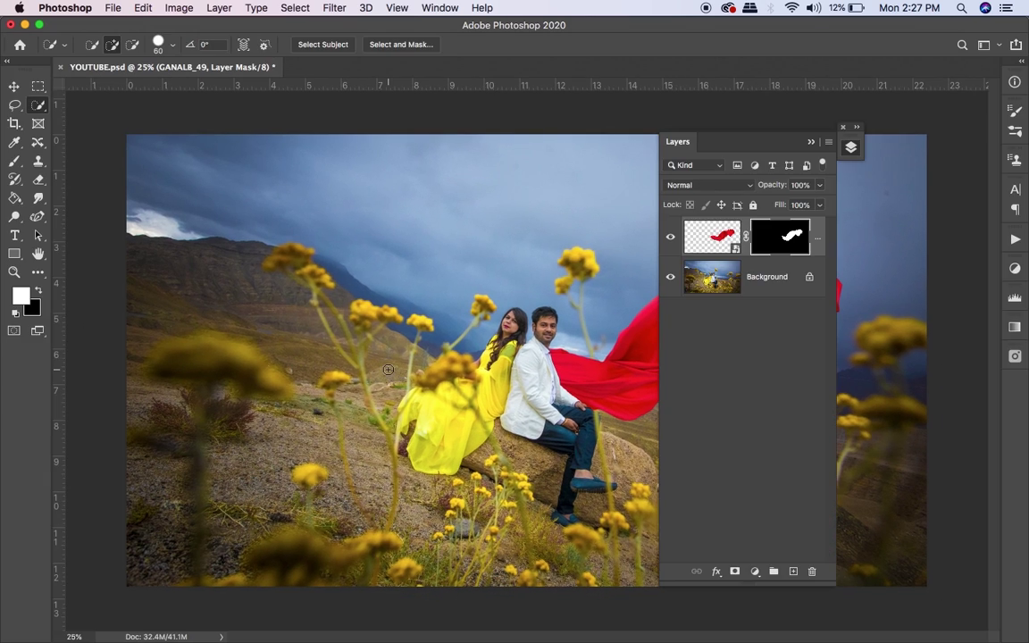
{"action": "key", "text": "Tab"}
{"action": "left_click_drag", "start_coordinate": [567, 405], "coordinate": [545, 389]}
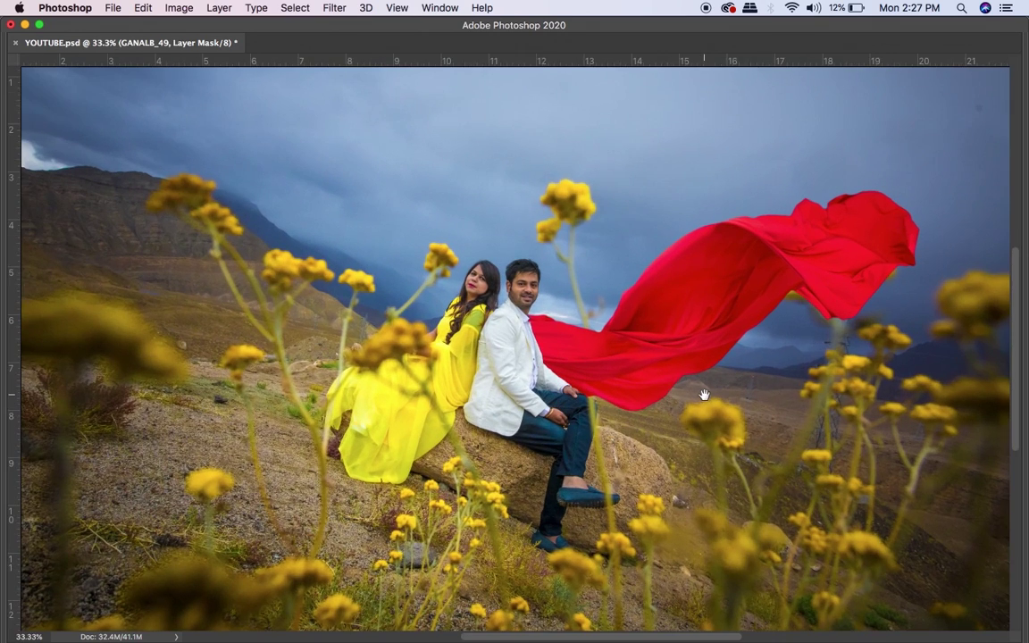
{"action": "key", "text": "ctrl+r"}
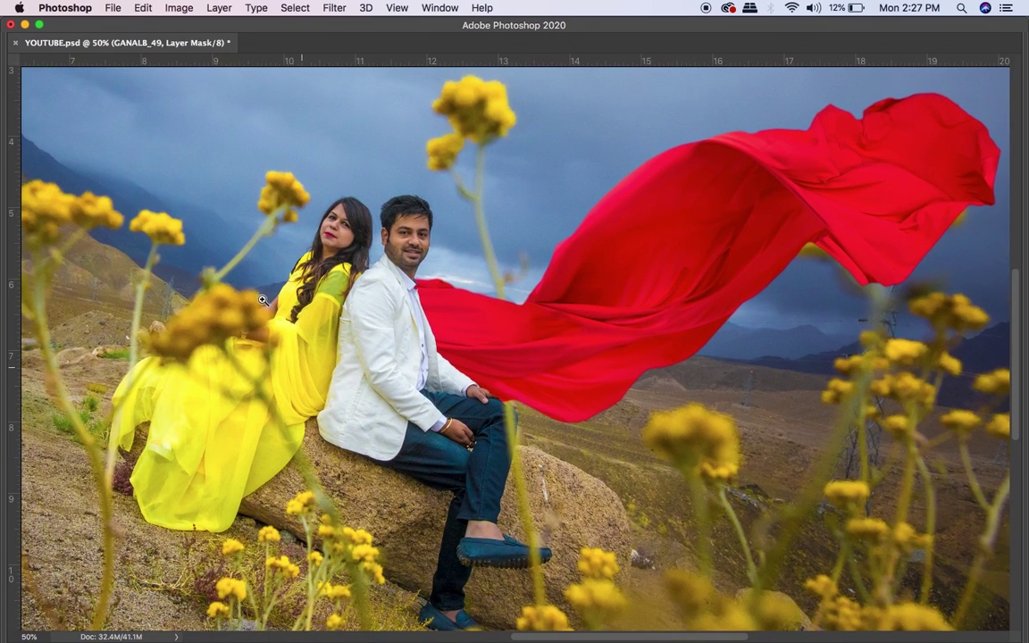
{"action": "key", "text": "Tab"}
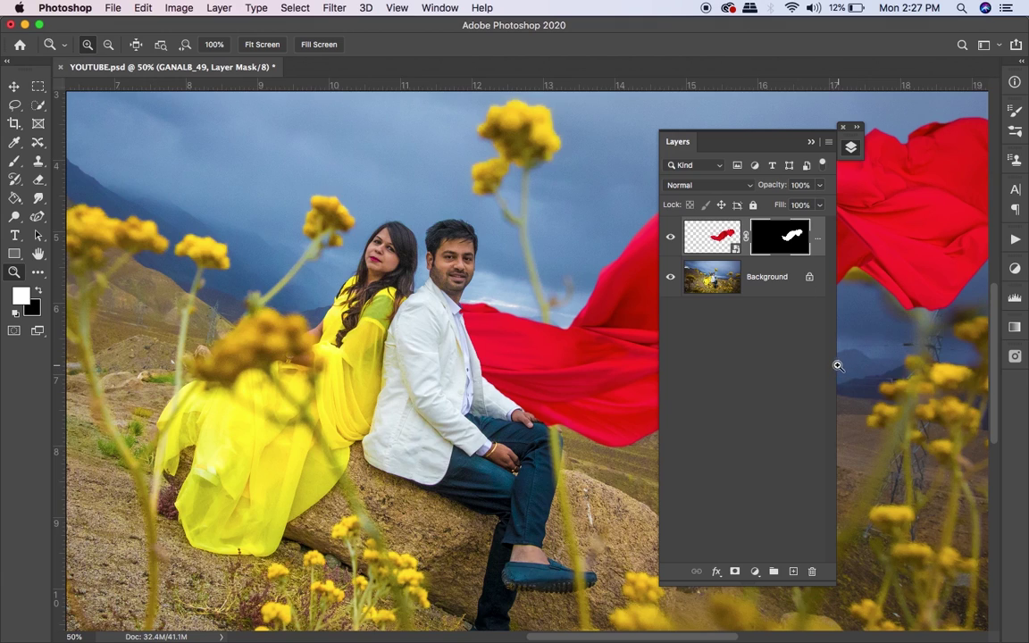
{"action": "left_click", "coordinate": [711, 247]}
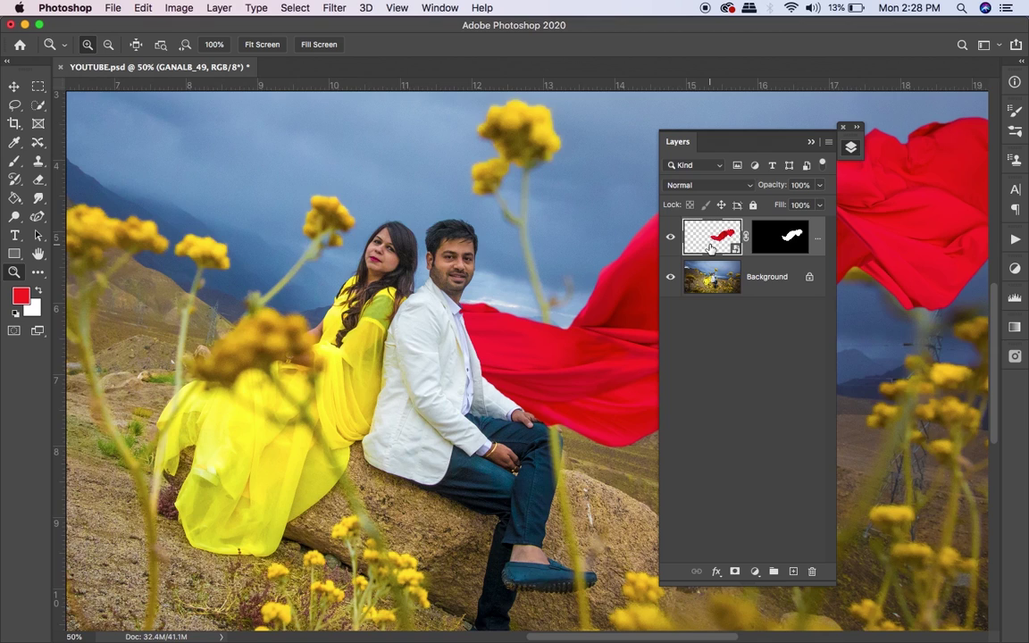
Add a Color Overlay to the fabric using yellow sampled from the dress
{"action": "left_click", "coordinate": [716, 572]}
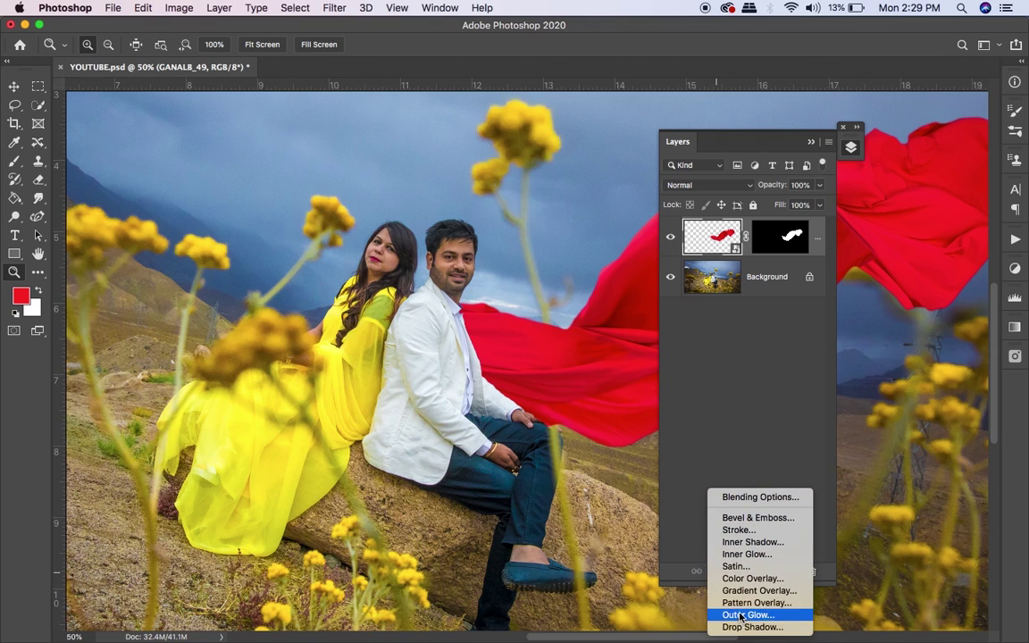
{"action": "left_click", "coordinate": [740, 579]}
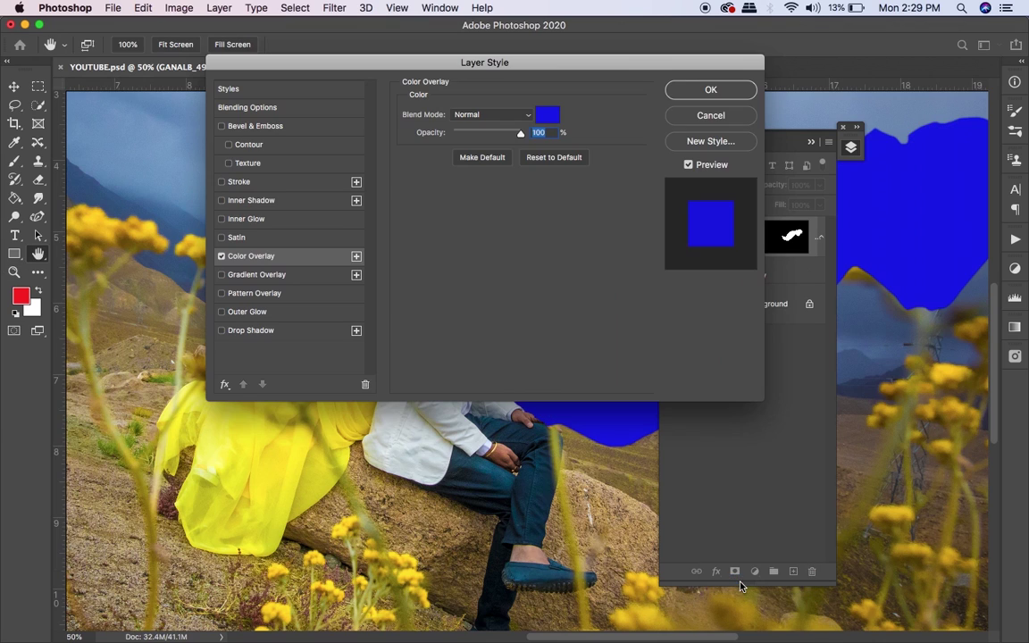
{"action": "mouse_move", "coordinate": [529, 24]}
{"action": "left_mouse_down"}
{"action": "mouse_move", "coordinate": [632, 289]}
{"action": "mouse_move", "coordinate": [834, 152]}
{"action": "mouse_move", "coordinate": [488, 415]}
{"action": "left_mouse_up"}
{"action": "left_click", "coordinate": [659, 459]}
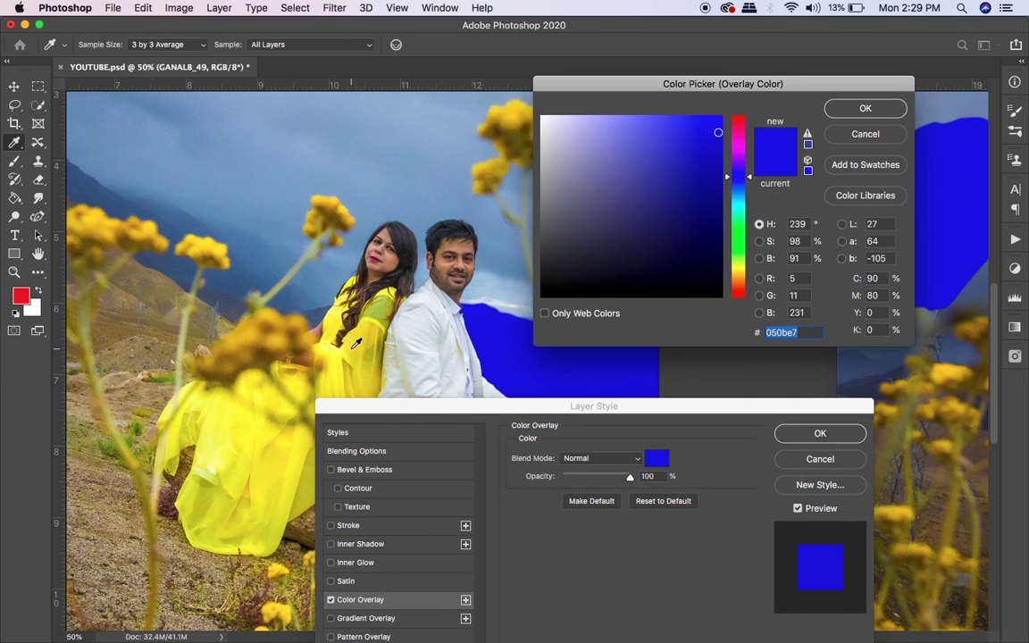
{"action": "left_click", "coordinate": [300, 460]}
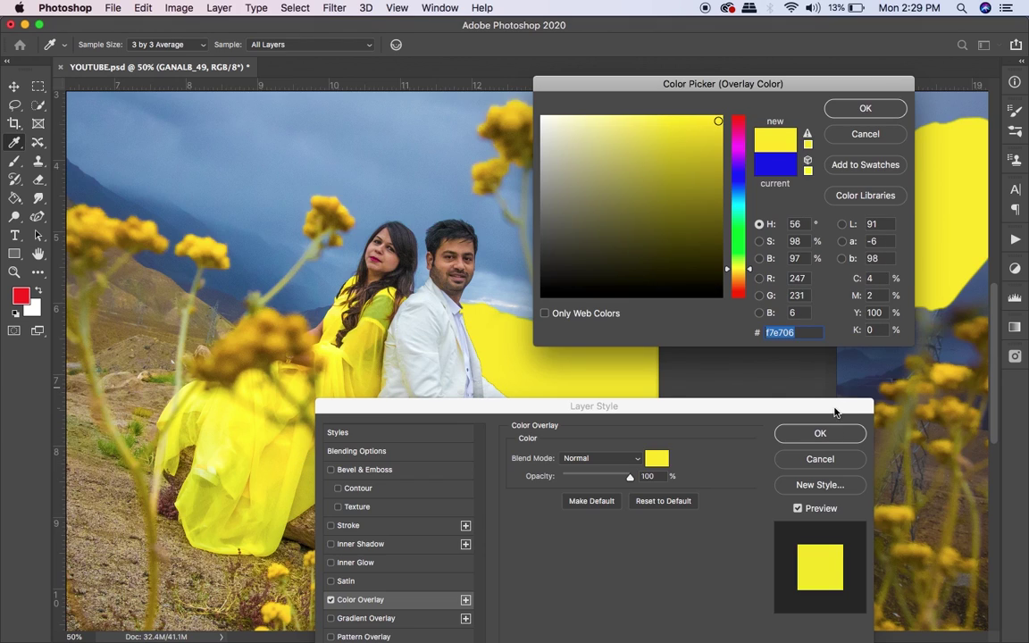
{"action": "left_click", "coordinate": [864, 108]}
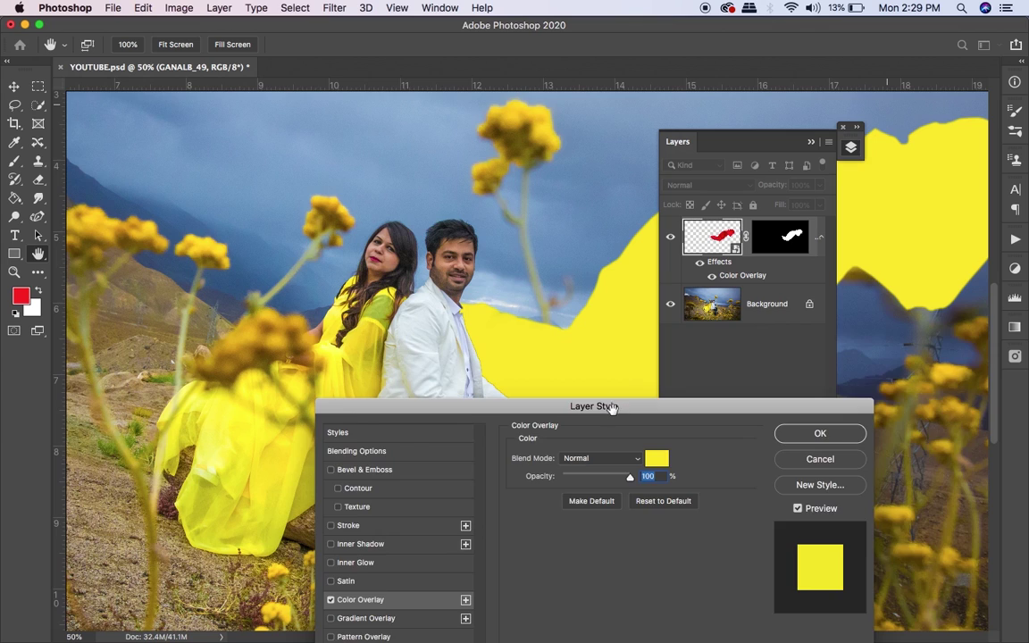
{"action": "mouse_move", "coordinate": [613, 408]}
{"action": "left_mouse_down"}
{"action": "mouse_move", "coordinate": [138, 135]}
{"action": "mouse_move", "coordinate": [101, 102]}
{"action": "left_mouse_up"}
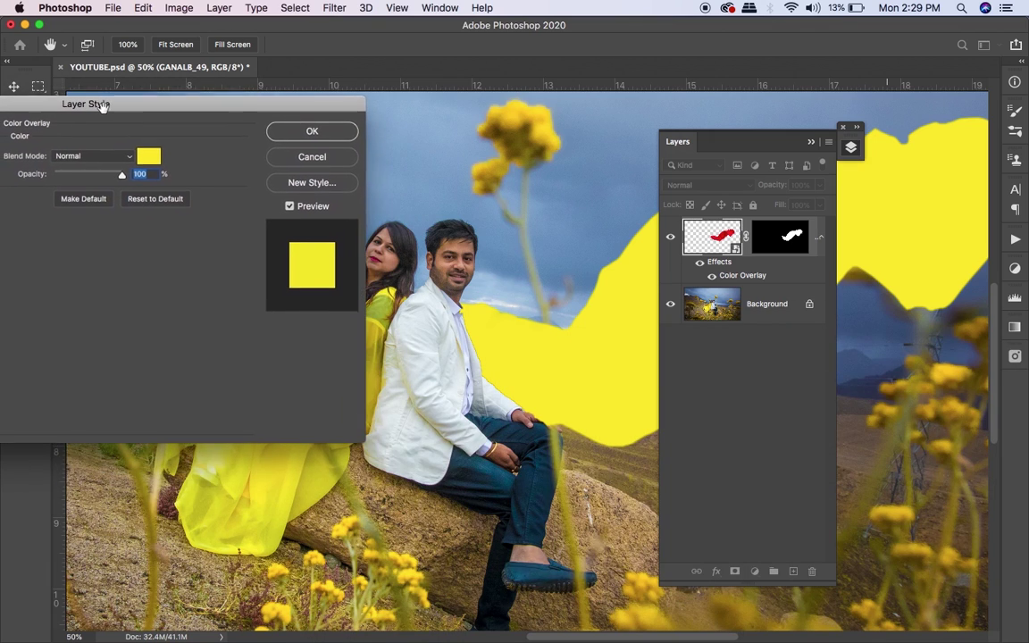
Set the overlay's blend mode to Color, apply it, and zoom out to the whole scene
{"action": "left_click", "coordinate": [91, 157]}
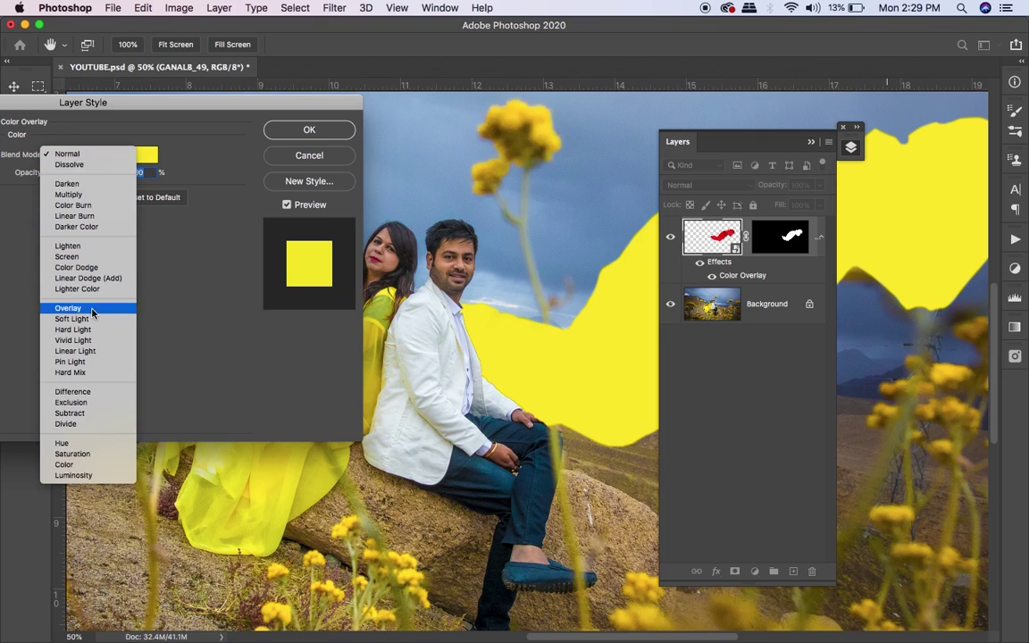
{"action": "left_click", "coordinate": [85, 464]}
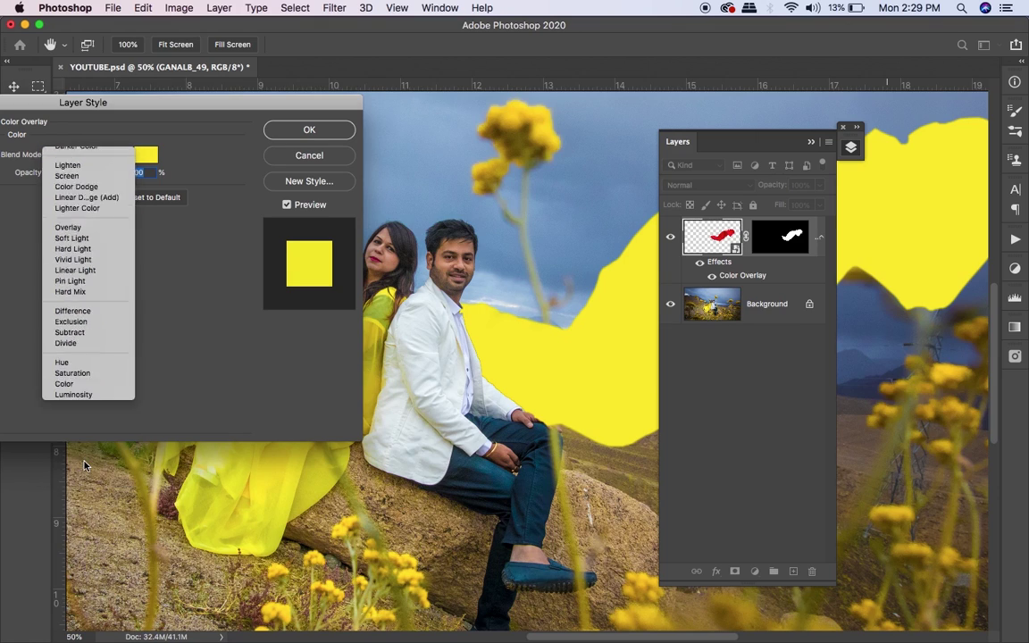
{"action": "left_click", "coordinate": [302, 137]}
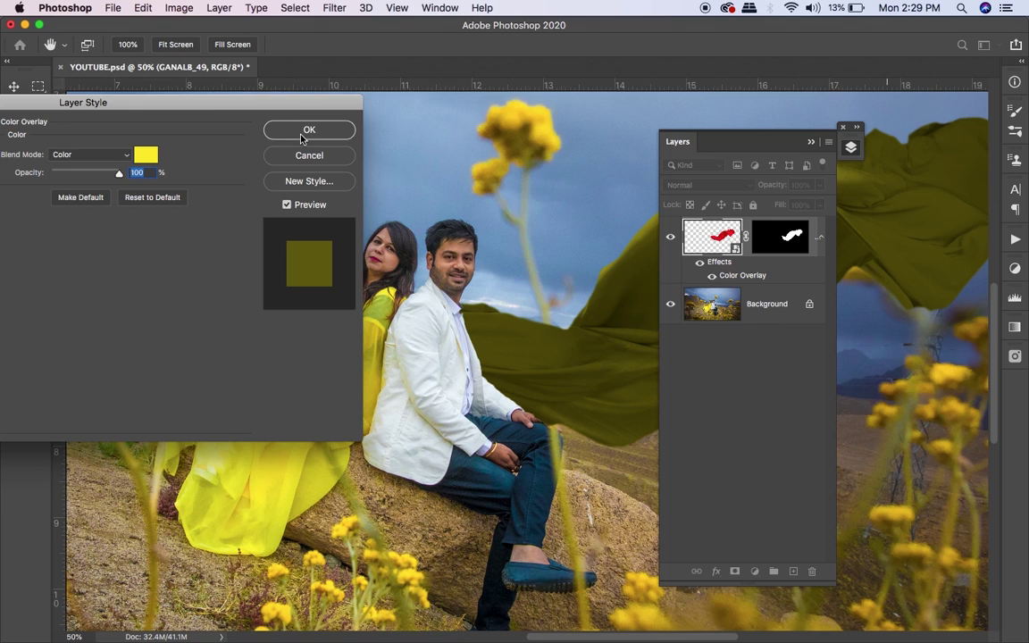
{"action": "left_click", "coordinate": [302, 136]}
{"action": "key", "text": "super+minus"}
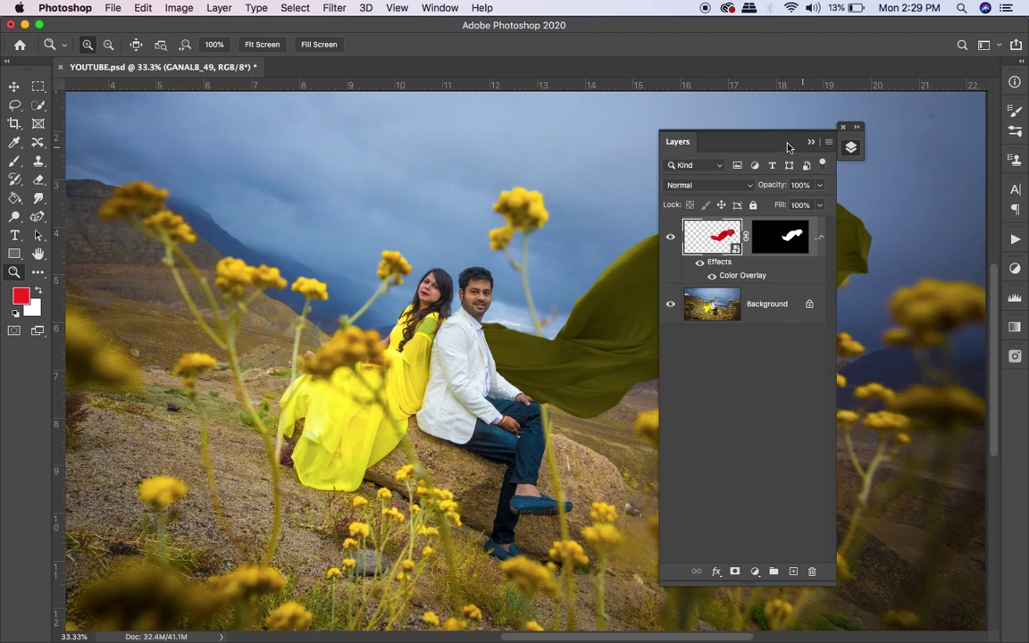
Add a Hue/Saturation adjustment layer above the fabric
{"action": "mouse_move", "coordinate": [788, 143]}
{"action": "left_mouse_down"}
{"action": "mouse_move", "coordinate": [916, 267]}
{"action": "mouse_move", "coordinate": [933, 126]}
{"action": "left_mouse_up"}
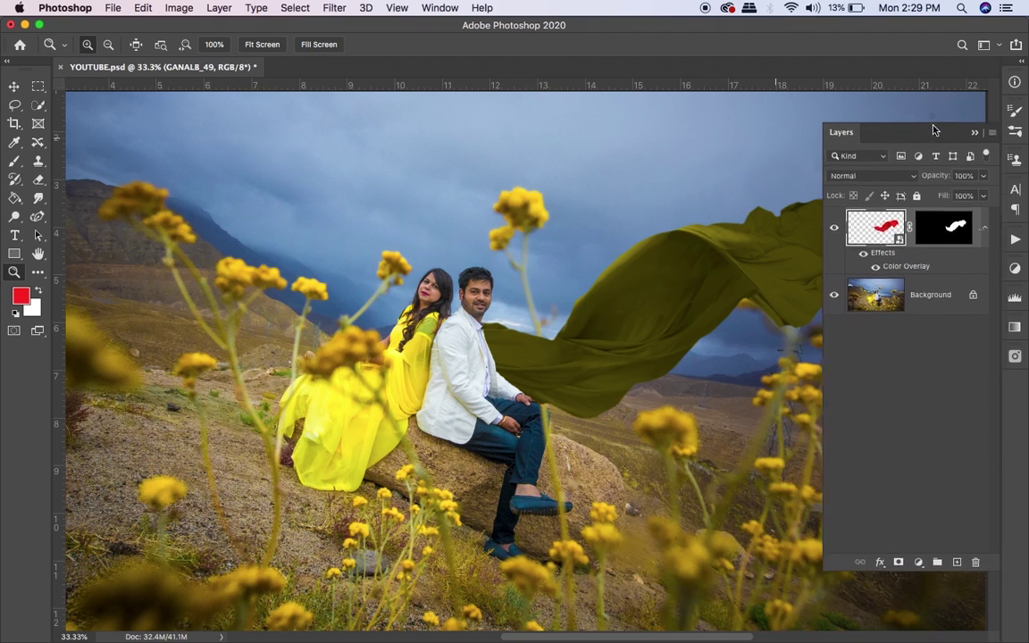
{"action": "left_click", "coordinate": [908, 560]}
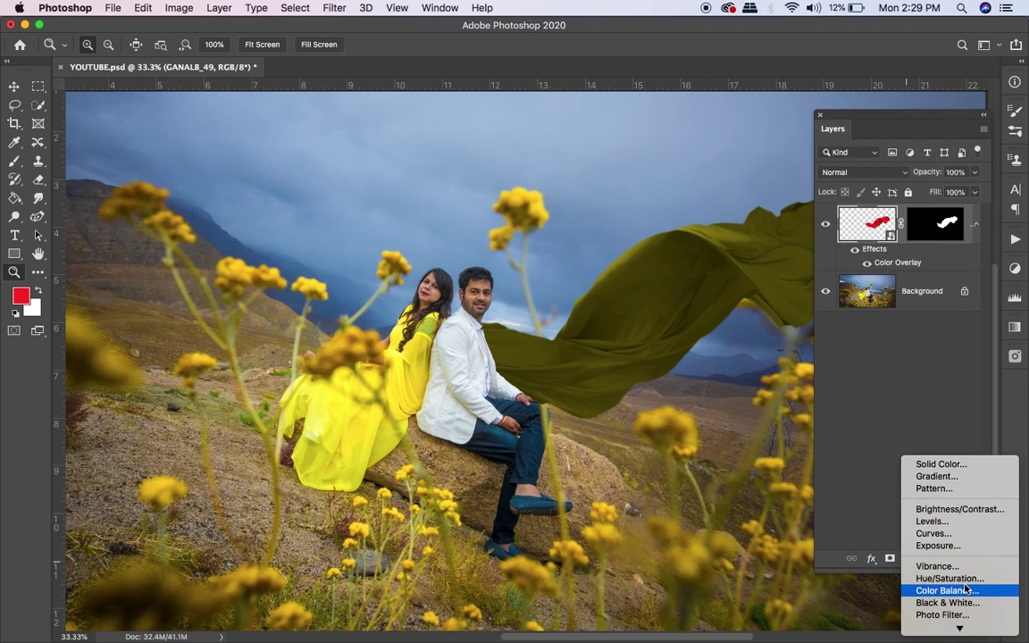
{"action": "left_click", "coordinate": [965, 579]}
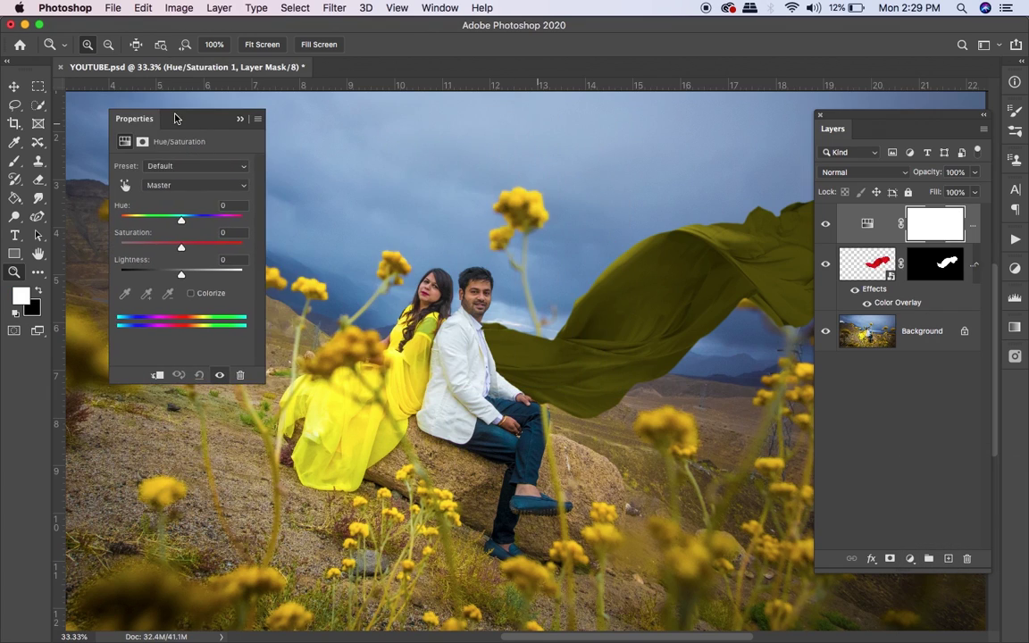
{"action": "left_click_drag", "start_coordinate": [525, 126], "coordinate": [174, 111]}
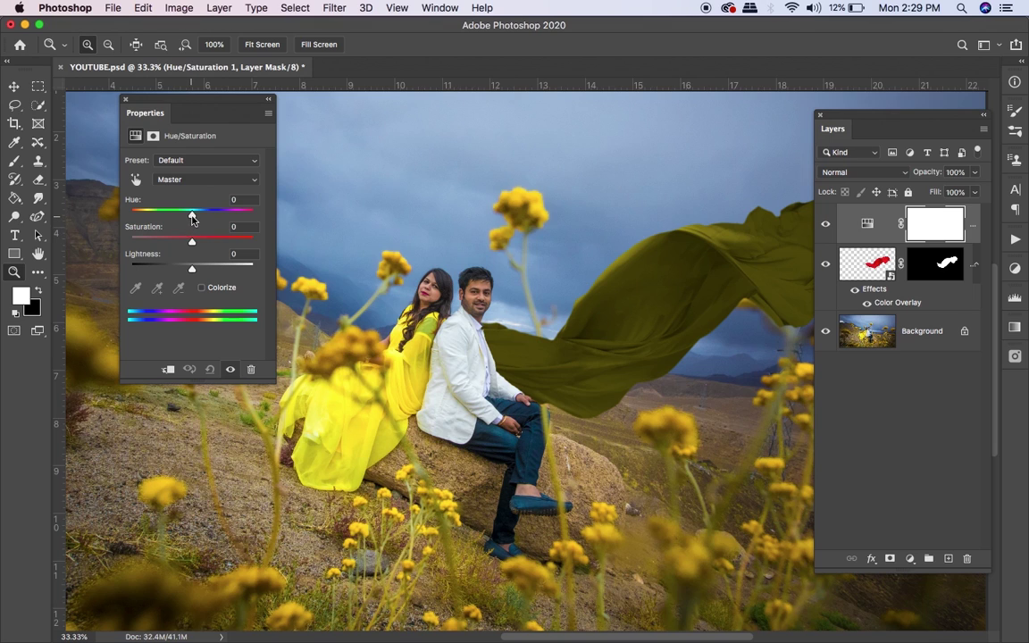
Clip the adjustment to the fabric and set Hue +97, Saturation +63 for bright yellow
{"action": "left_click_drag", "start_coordinate": [191, 216], "coordinate": [206, 220]}
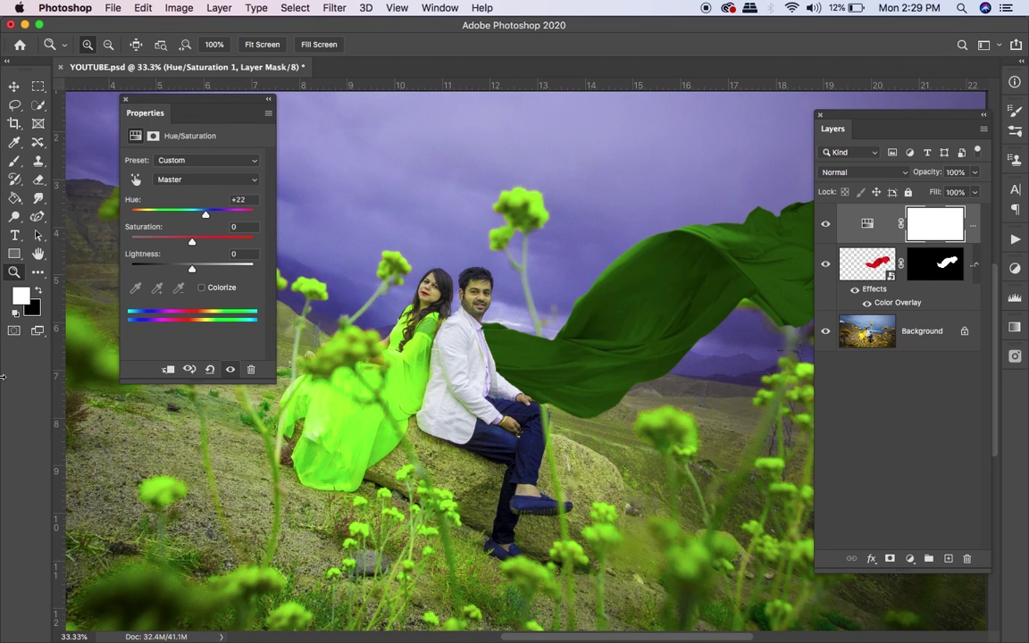
{"action": "left_click", "coordinate": [168, 369]}
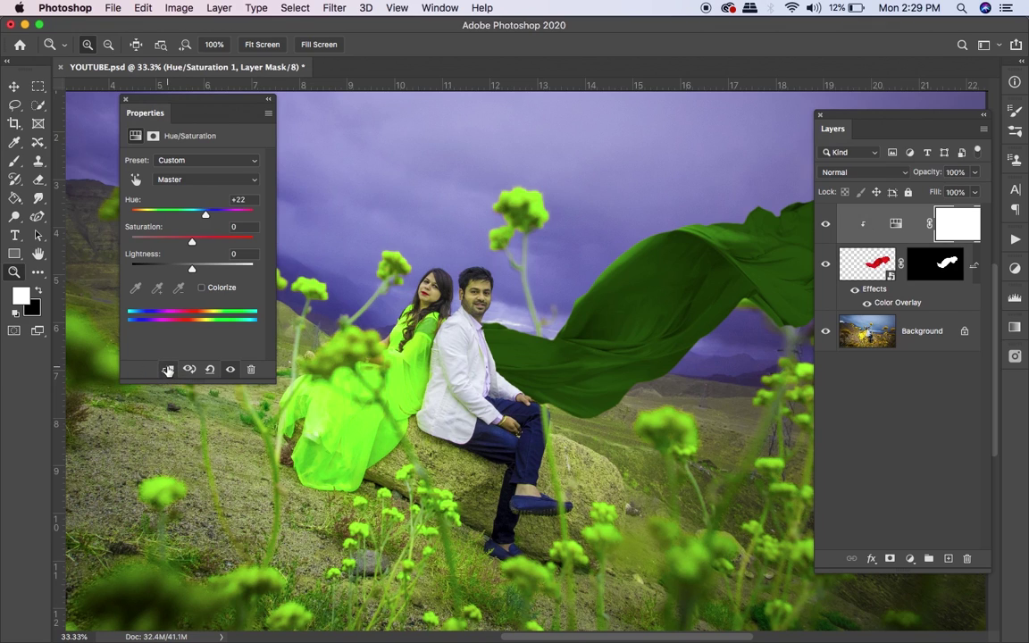
{"action": "left_click_drag", "start_coordinate": [205, 215], "coordinate": [233, 217]}
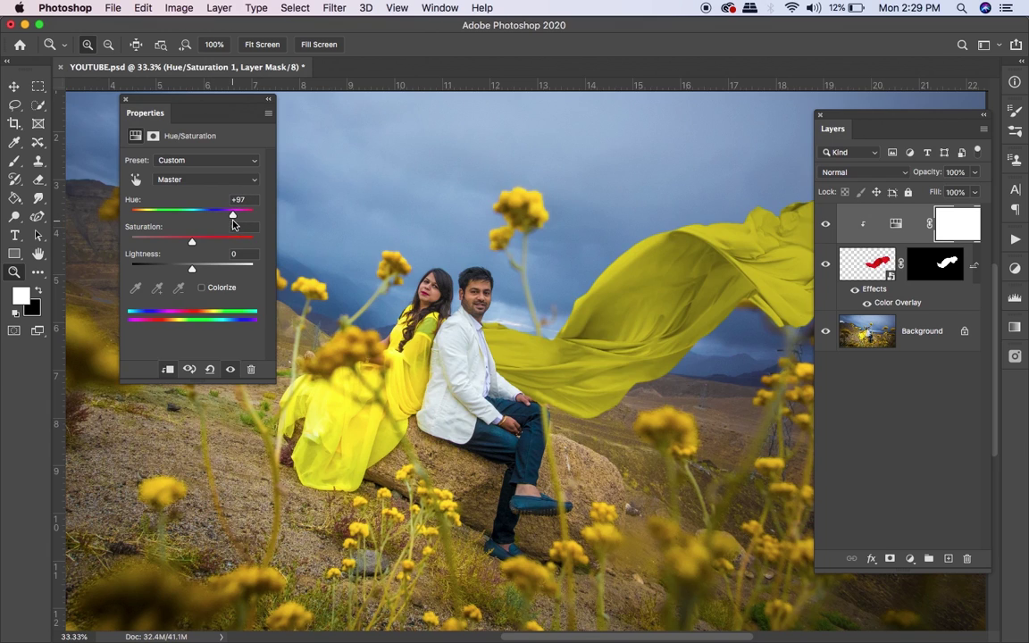
{"action": "mouse_move", "coordinate": [191, 241]}
{"action": "left_mouse_down"}
{"action": "mouse_move", "coordinate": [231, 242]}
{"action": "mouse_move", "coordinate": [204, 266]}
{"action": "left_mouse_up"}
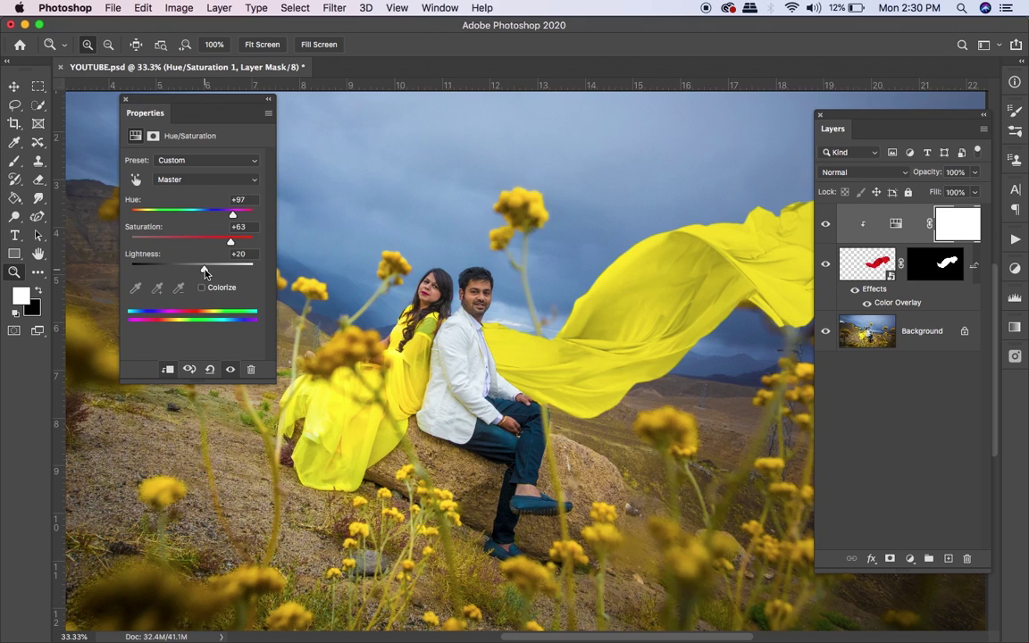
{"action": "key", "text": "super+minus"}
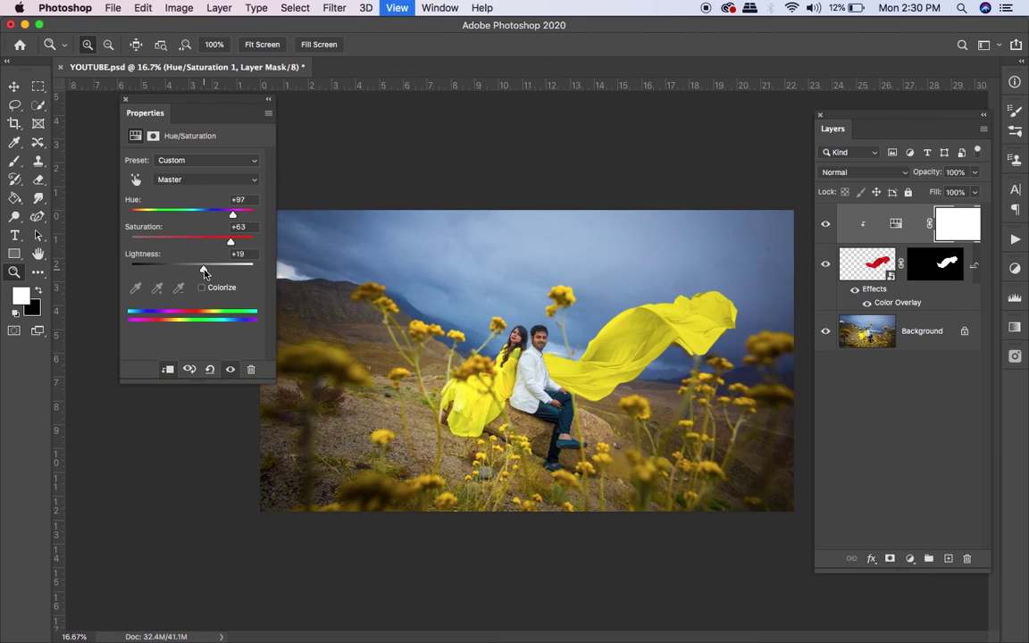
{"action": "key", "text": "Tab"}
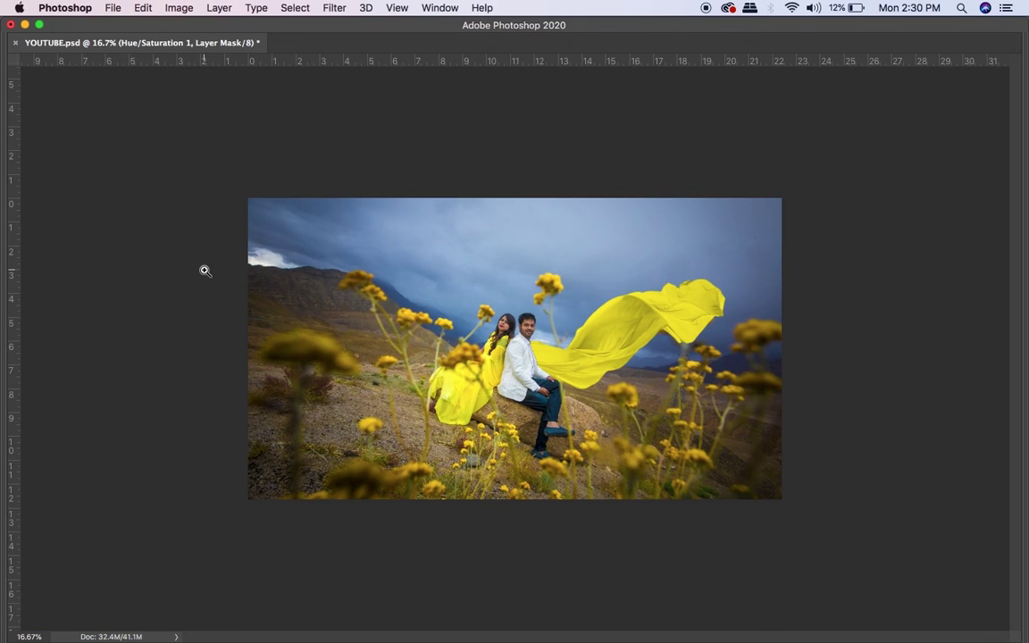
{"action": "key", "text": "super+plus"}
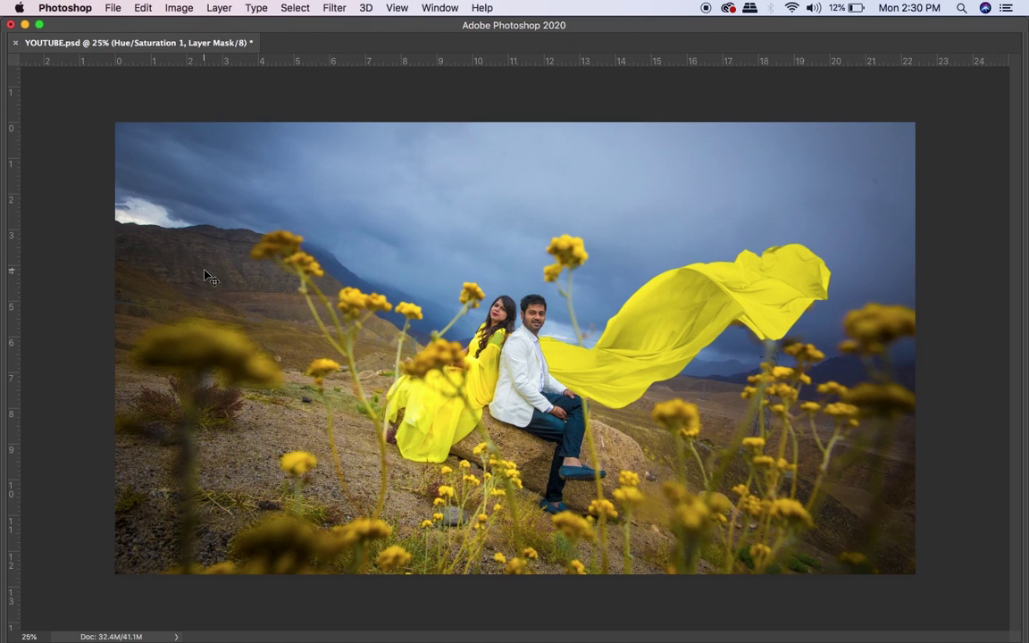
{"action": "key", "text": "Tab"}
{"action": "key", "text": "Tab"}
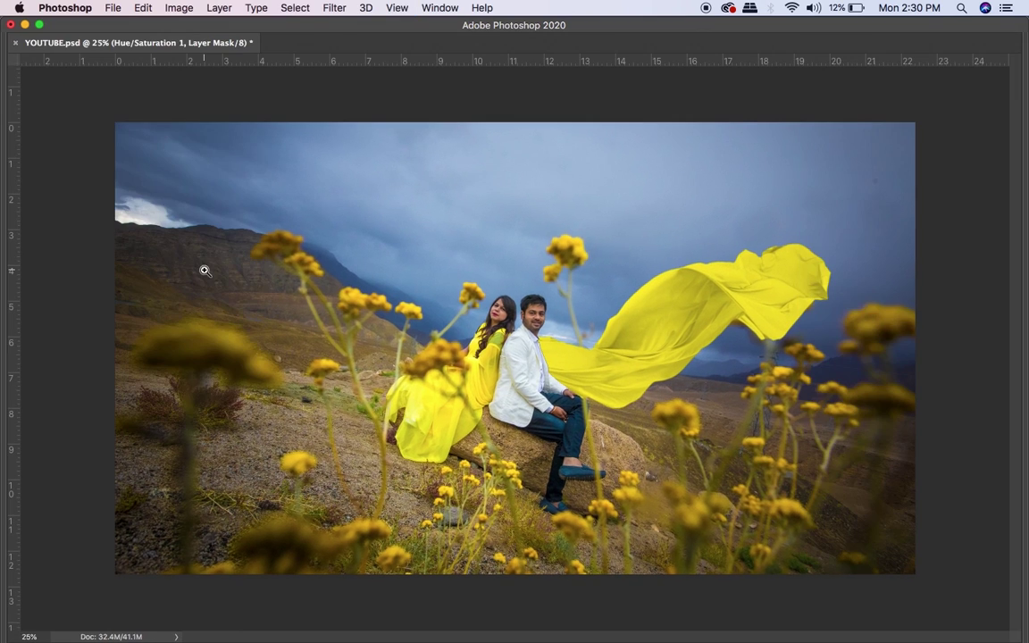